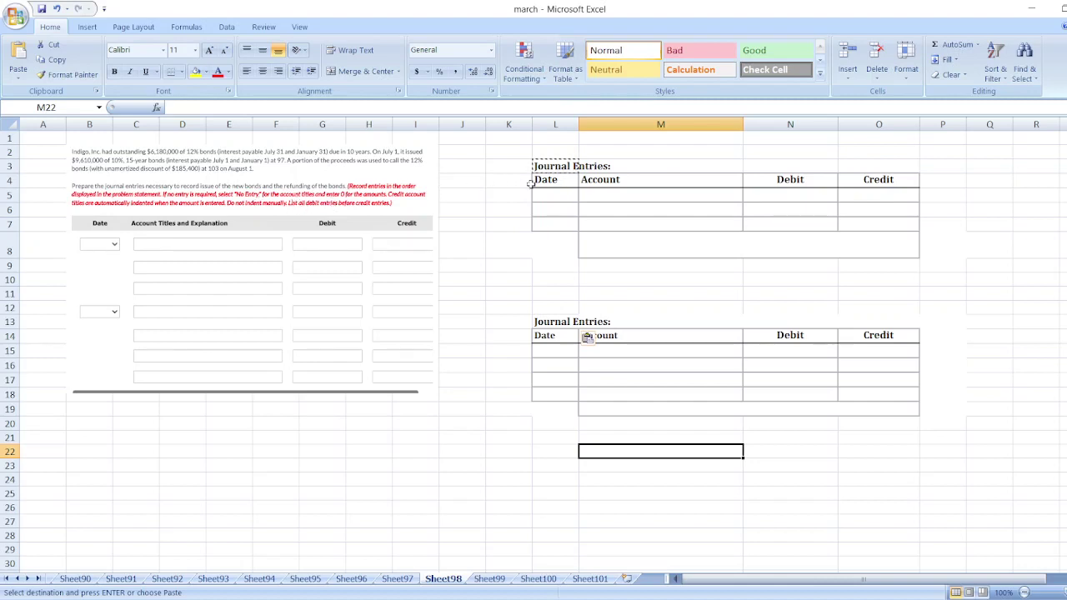
Step: Enter Cash in M5 and an indented Bonds Payable in M7 as the first entry's account titles
{"action": "left_click", "coordinate": [596, 199]}
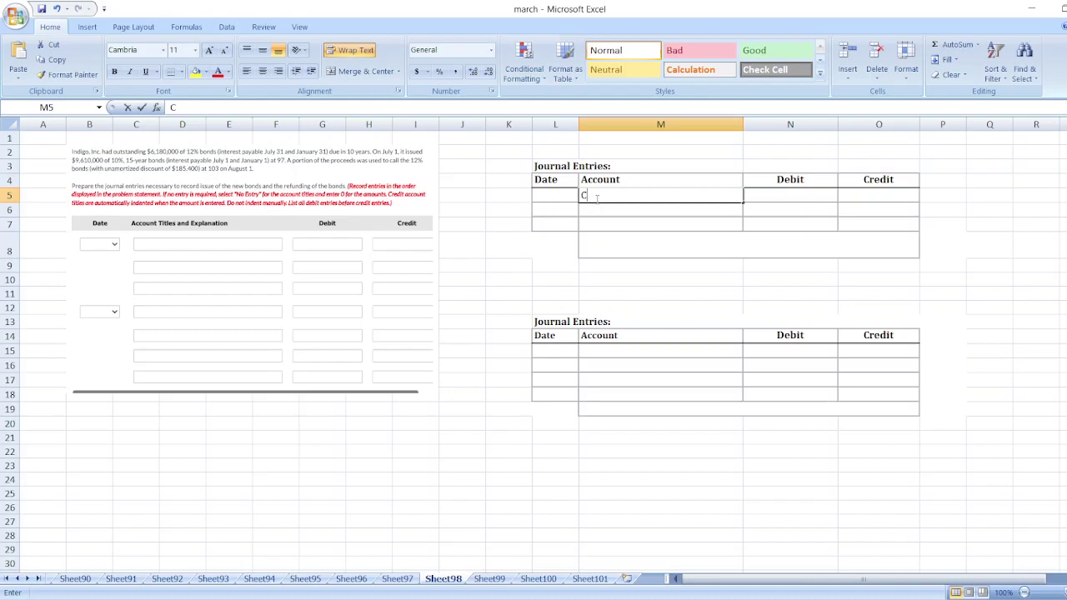
{"action": "type", "text": "Cash"}
{"action": "key", "text": "Return"}
{"action": "key", "text": "Return"}
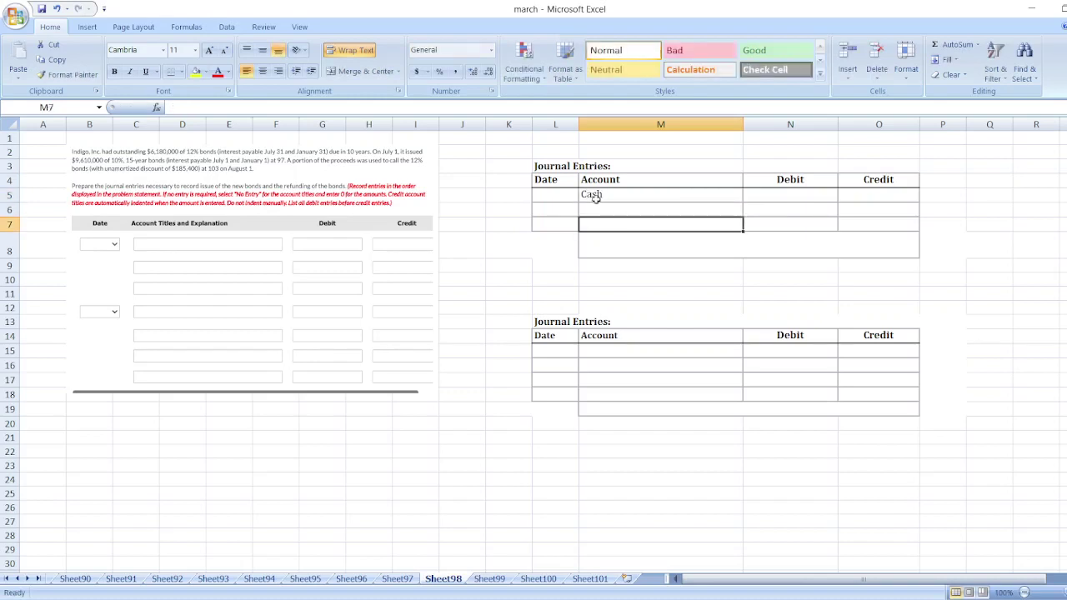
{"action": "type", "text": "Bonds Paya"}
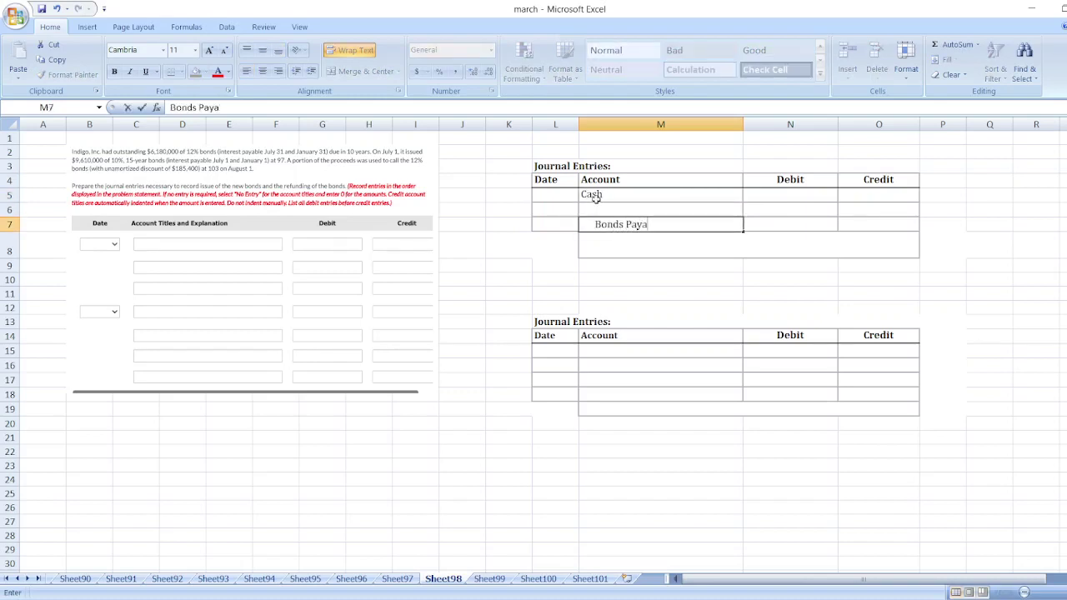
{"action": "type", "text": "ble"}
{"action": "key", "text": "Return"}
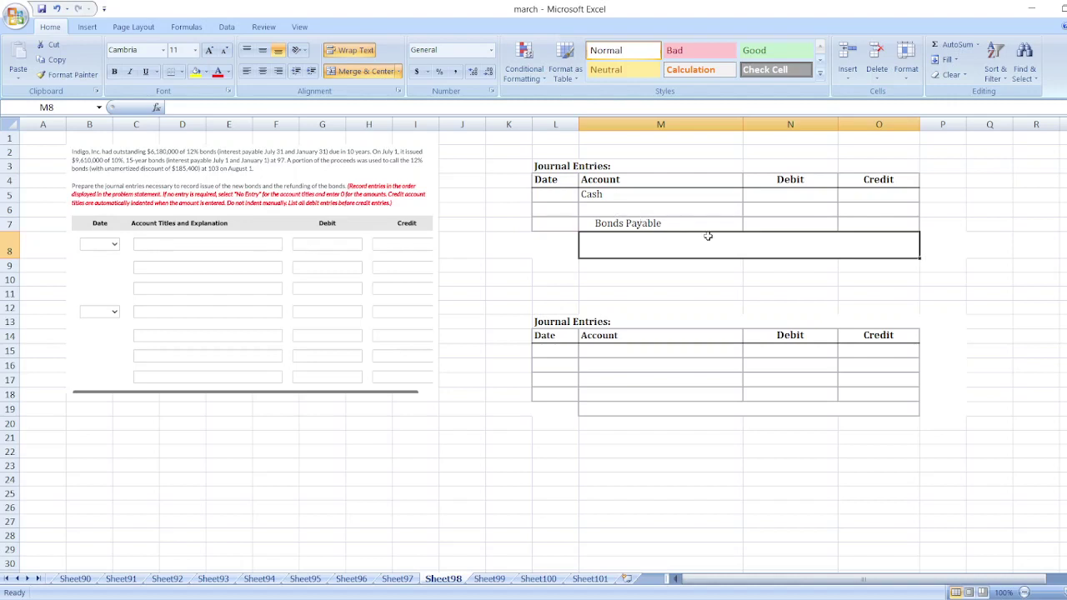
Step: Credit Bonds Payable $9,610,000 in O7
{"action": "left_click", "coordinate": [860, 229]}
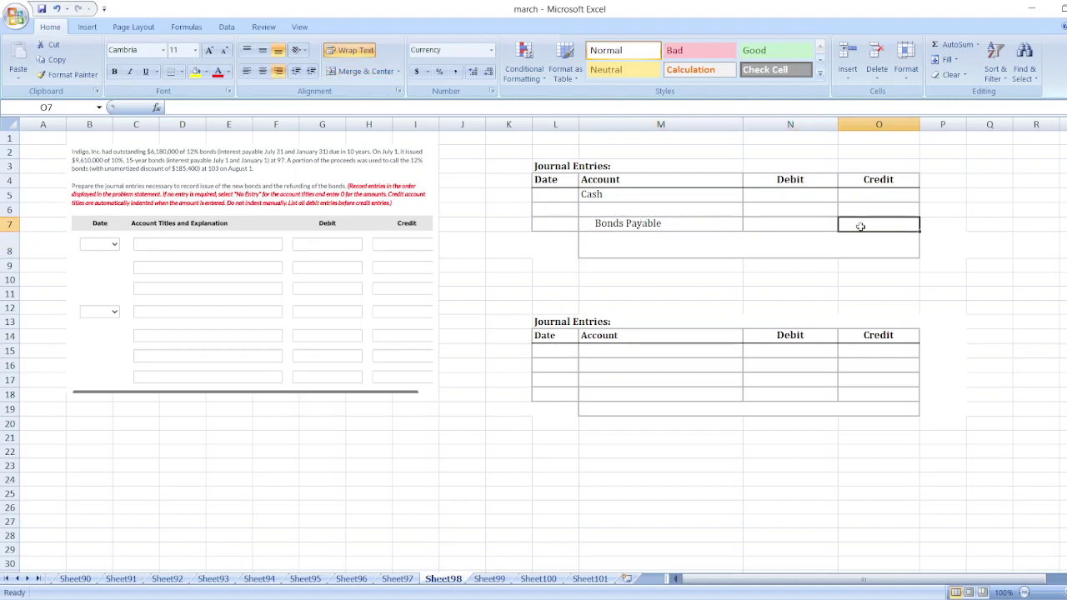
{"action": "type", "text": "$"}
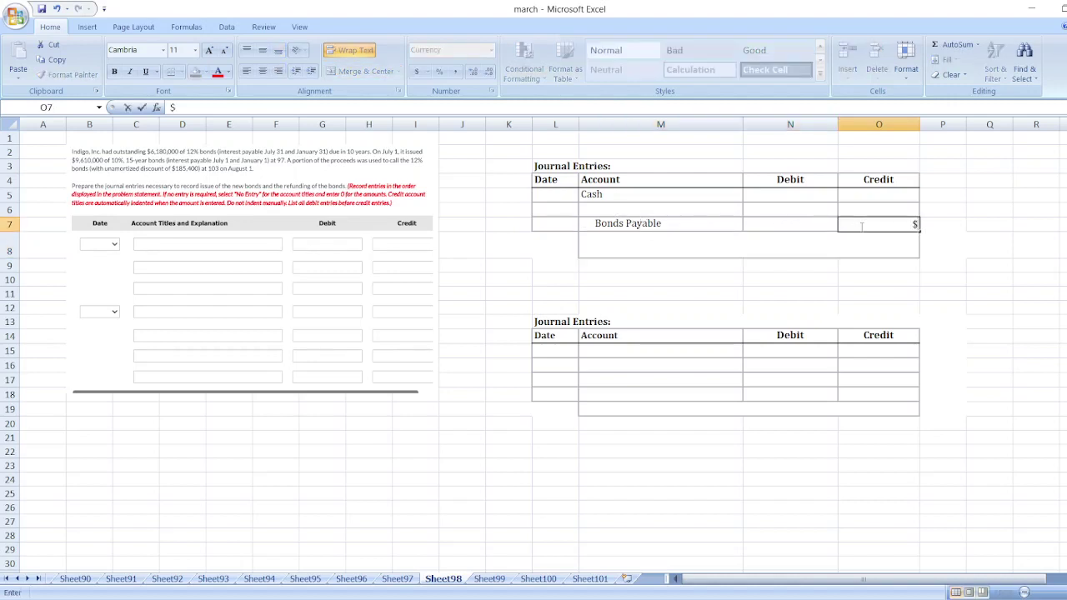
{"action": "type", "text": "9"}
{"action": "type", "text": "5"}
{"action": "key", "text": "BackSpace"}
{"action": "type", "text": "61"}
{"action": "type", "text": "0,"}
{"action": "type", "text": "0"}
{"action": "type", "text": "000"}
{"action": "key", "text": "Return"}
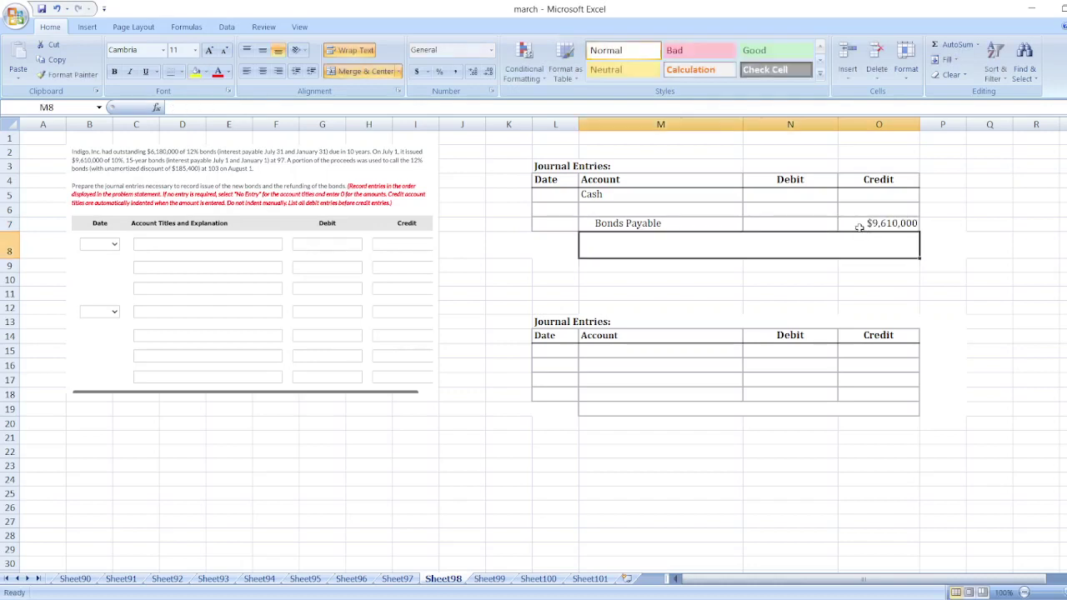
Step: Debit Cash with the formula =O7*97%, giving $9,321,700 in N5
{"action": "left_click", "coordinate": [801, 197]}
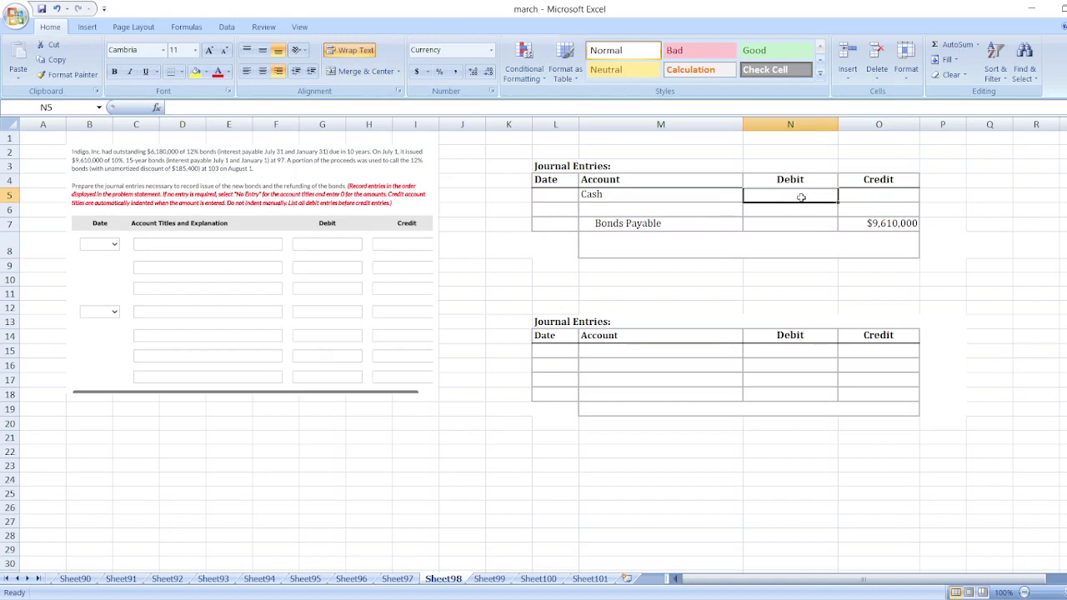
{"action": "type", "text": "="}
{"action": "left_click", "coordinate": [867, 222]}
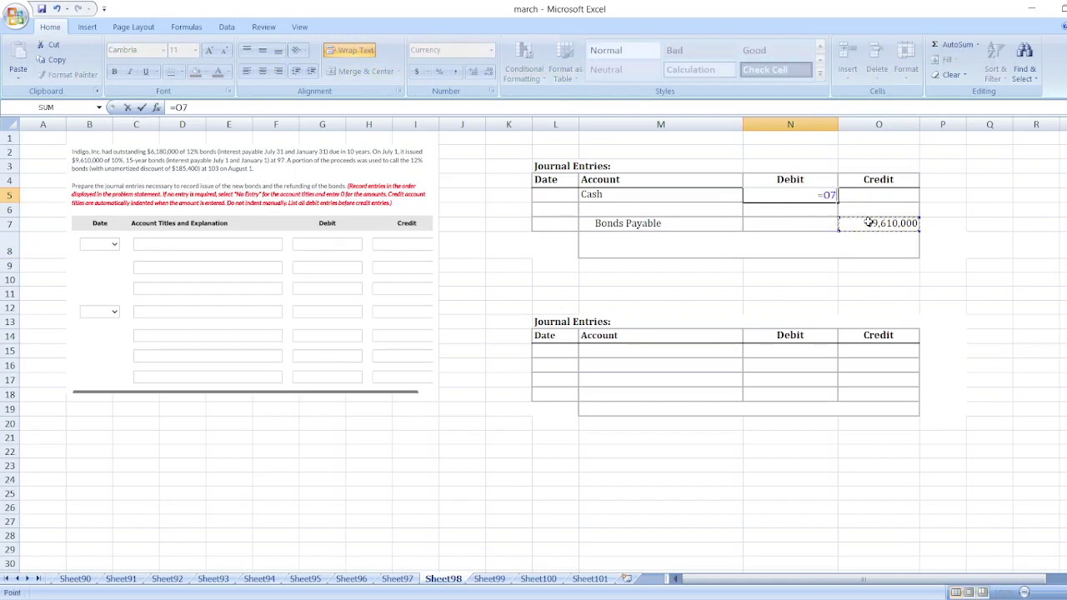
{"action": "type", "text": "*"}
{"action": "type", "text": "97%"}
{"action": "key", "text": "Return"}
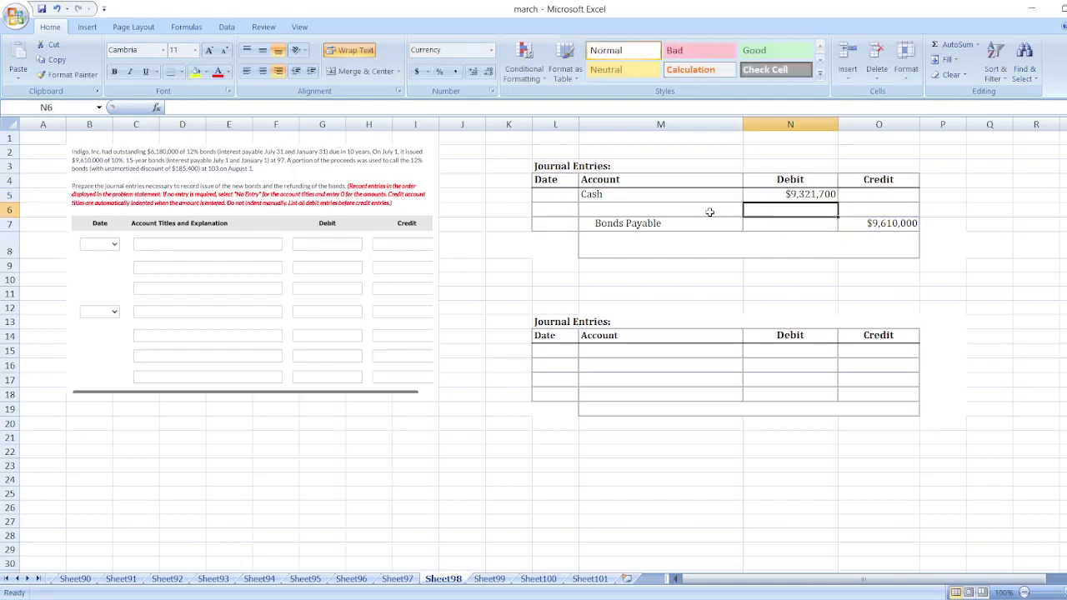
Step: Enter the account title Discount on Bonds Payable in M6
{"action": "left_click", "coordinate": [696, 208]}
{"action": "type", "text": "Dis"}
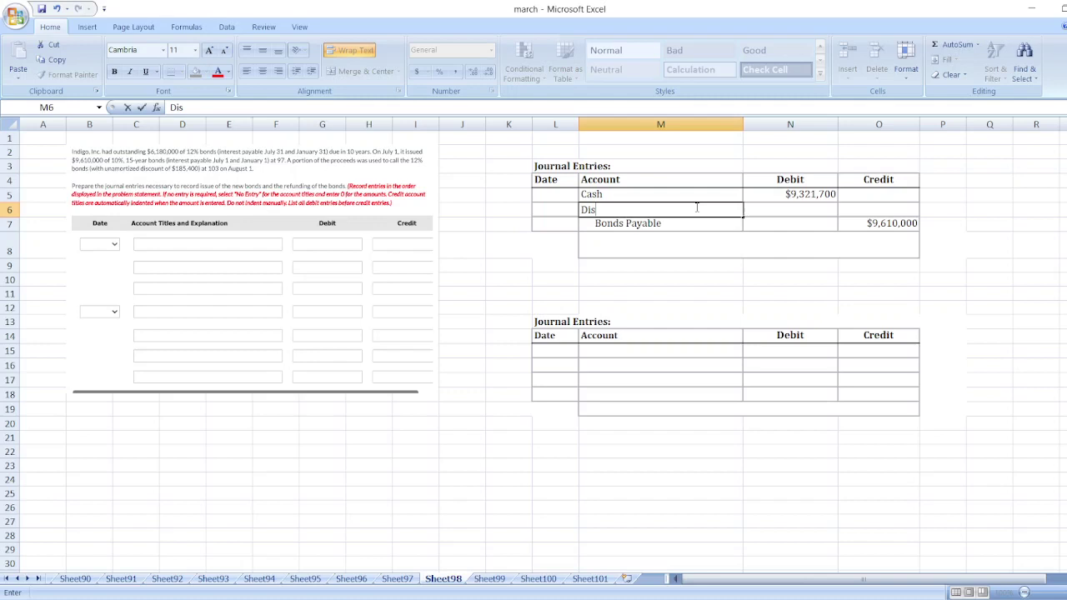
{"action": "type", "text": "count on "}
{"action": "type", "text": "Bonds "}
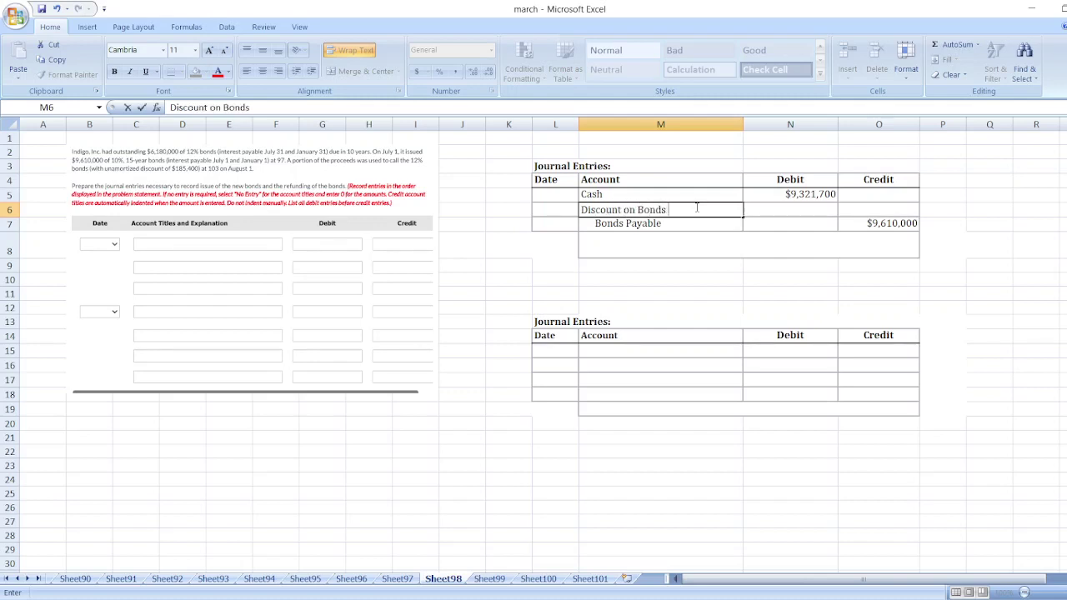
{"action": "type", "text": "Pau"}
{"action": "key", "text": "BackSpace"}
{"action": "key", "text": "BackSpace"}
{"action": "type", "text": "yabl"}
Step: Debit the discount with =O7-N5, giving $288,300 in N6
{"action": "left_click", "coordinate": [793, 212]}
{"action": "type", "text": "="}
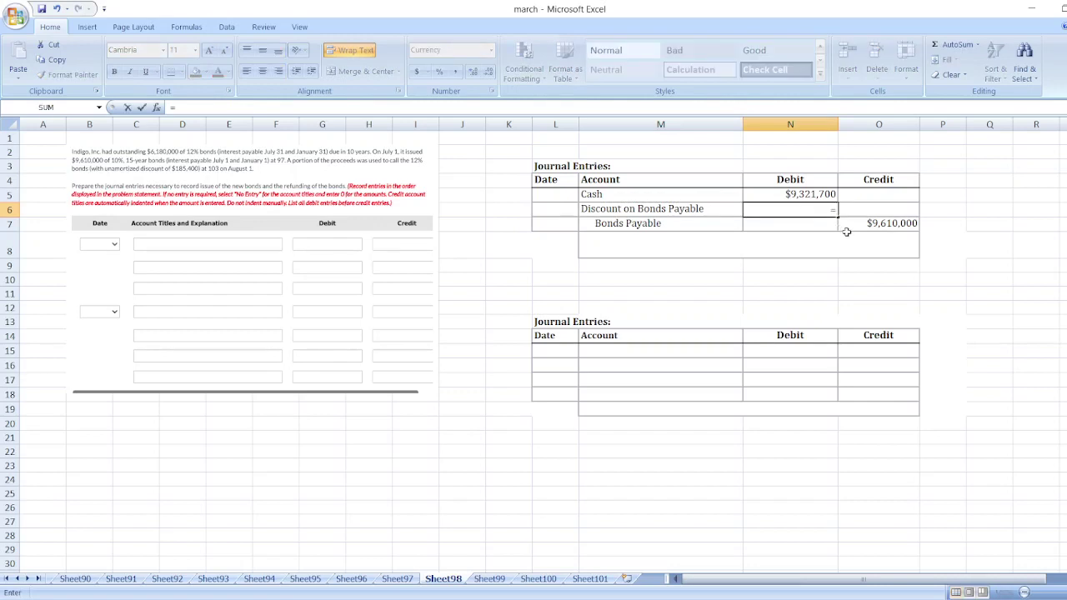
{"action": "left_click", "coordinate": [869, 225]}
{"action": "type", "text": "-"}
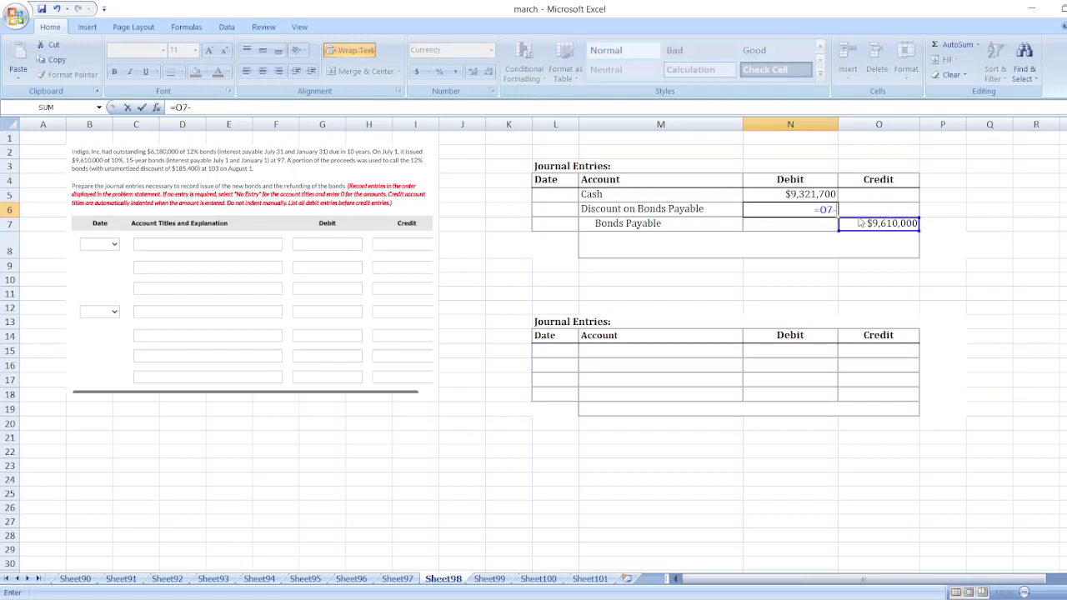
{"action": "left_click", "coordinate": [809, 197]}
{"action": "key", "text": "Return"}
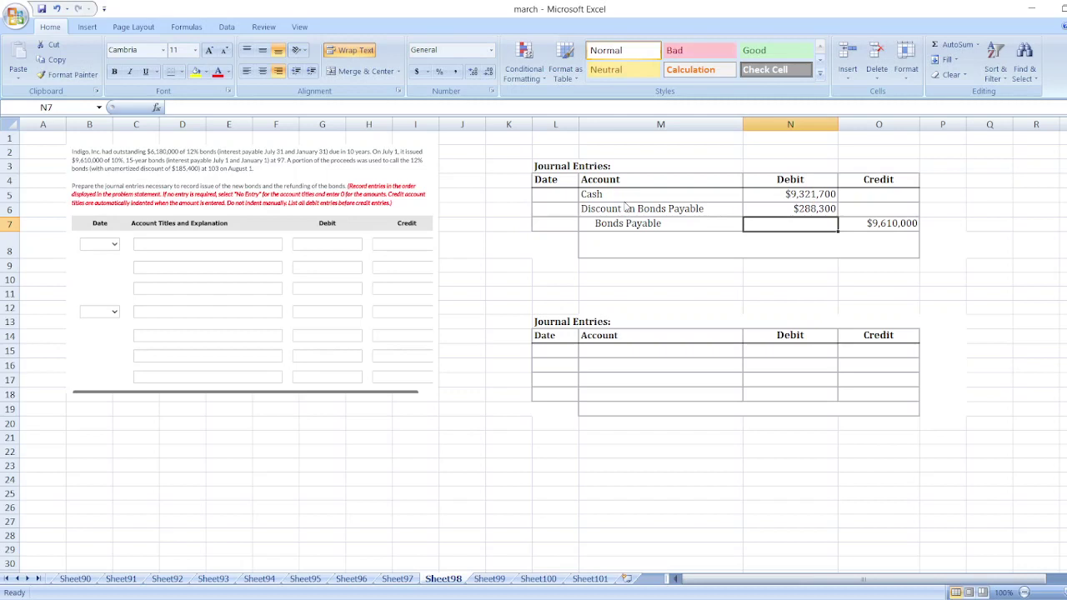
Step: Date the first entry July 1 in L5
{"action": "left_click", "coordinate": [552, 196]}
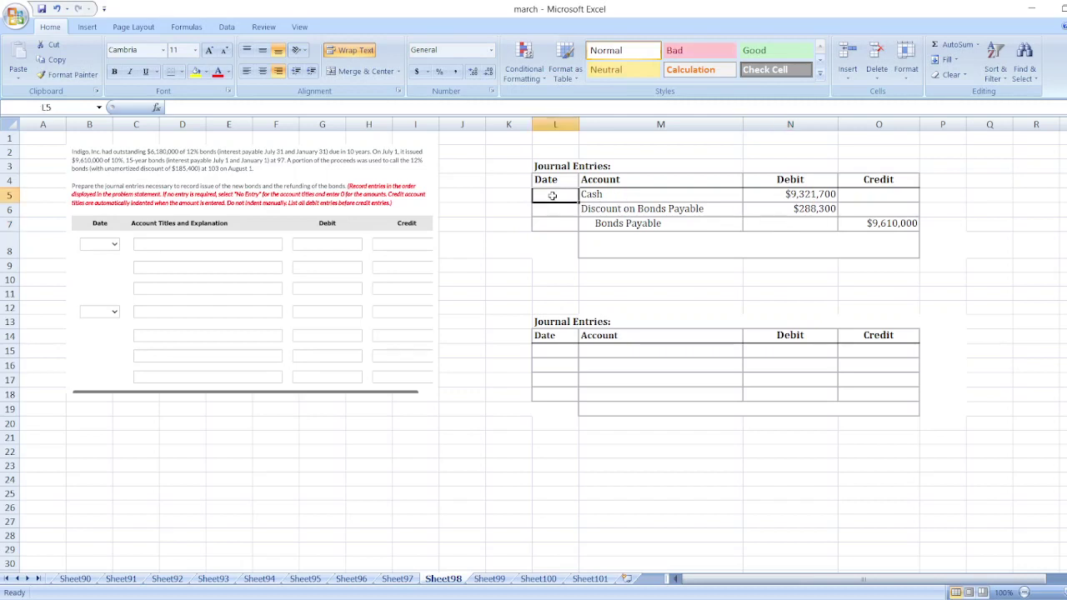
{"action": "type", "text": "July 1"}
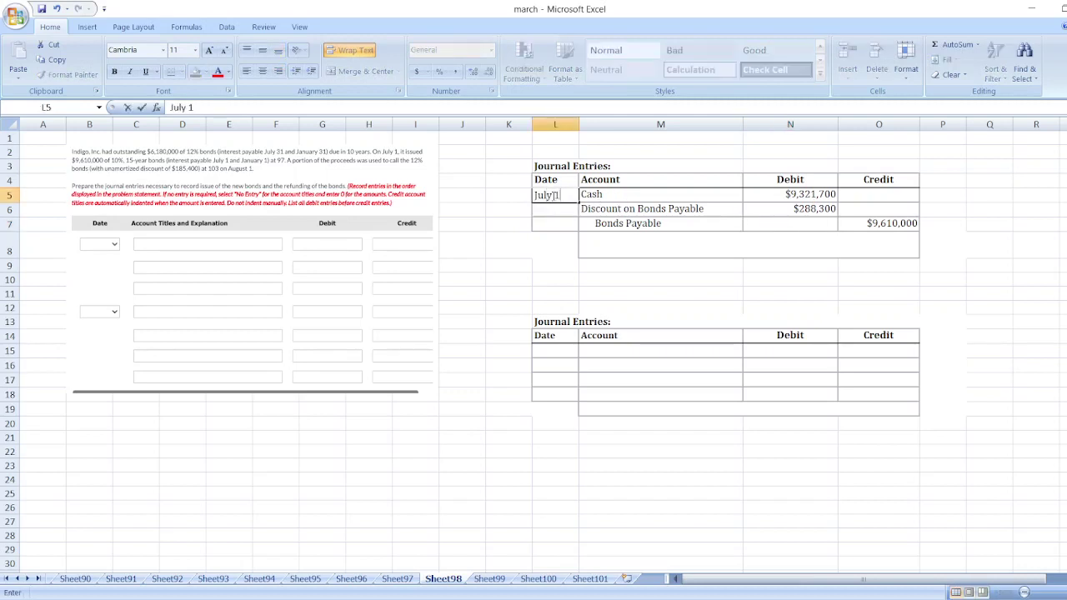
{"action": "key", "text": "Return"}
{"action": "key", "text": "Return"}
{"action": "key", "text": "Return"}
{"action": "key", "text": "Return"}
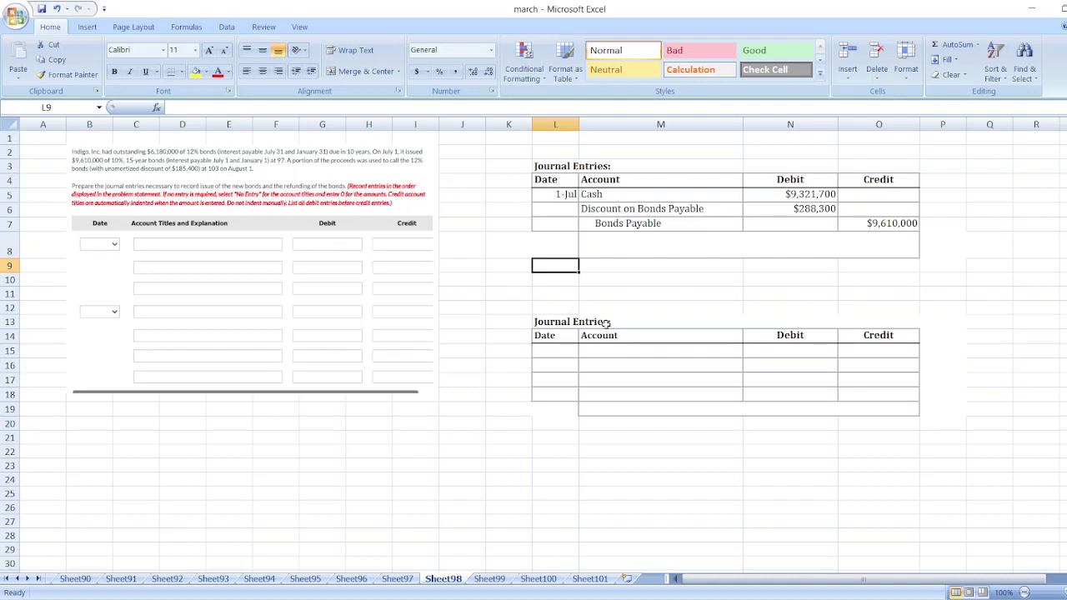
Step: Add the explanation "(To record issue of bonds)" in M8 below the entry
{"action": "left_click", "coordinate": [643, 244]}
{"action": "type", "text": "("}
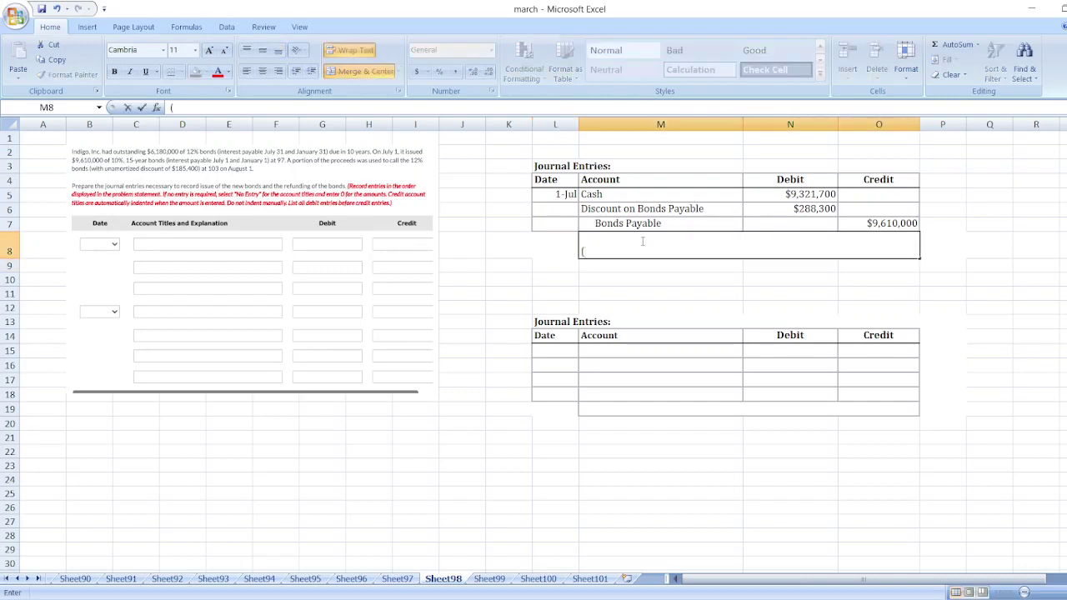
{"action": "type", "text": "To recor"}
{"action": "type", "text": "d issue "}
{"action": "type", "text": "of bonds)"}
{"action": "key", "text": "Return"}
{"action": "key", "text": "Down"}
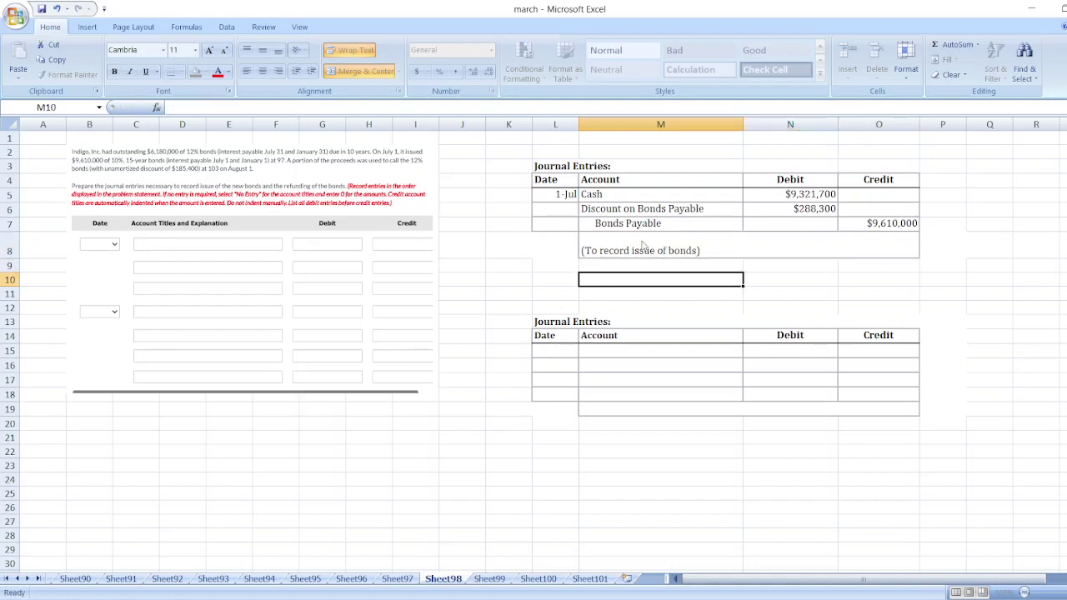
{"action": "key", "text": "Down"}
{"action": "key", "text": "Down"}
{"action": "key", "text": "Down"}
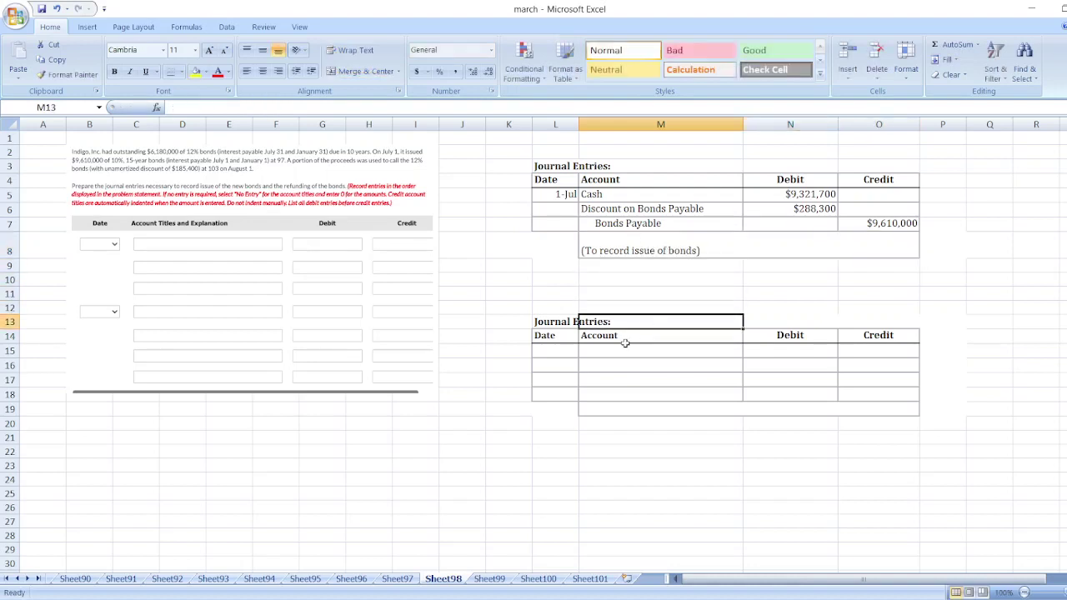
Step: Date the second entry August 1
{"action": "left_click", "coordinate": [625, 337]}
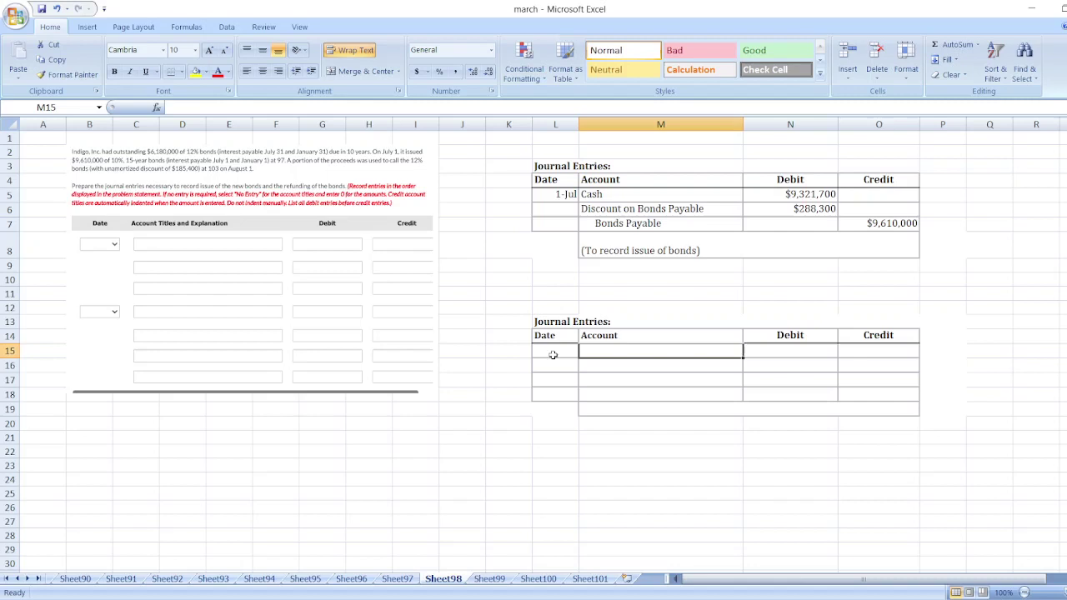
{"action": "left_click", "coordinate": [553, 357]}
{"action": "type", "text": "Au"}
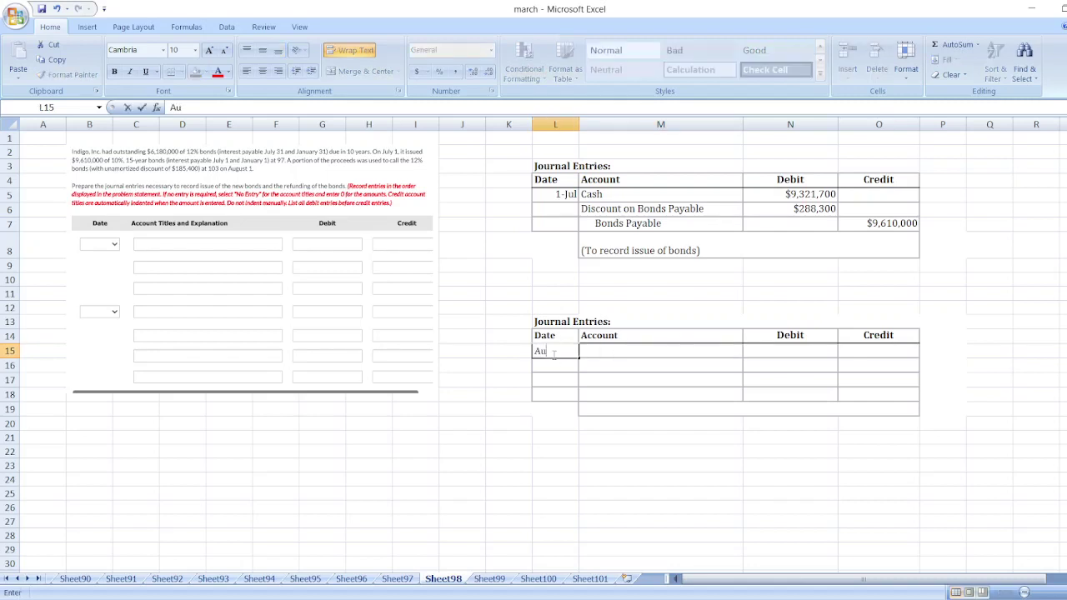
{"action": "type", "text": "gu"}
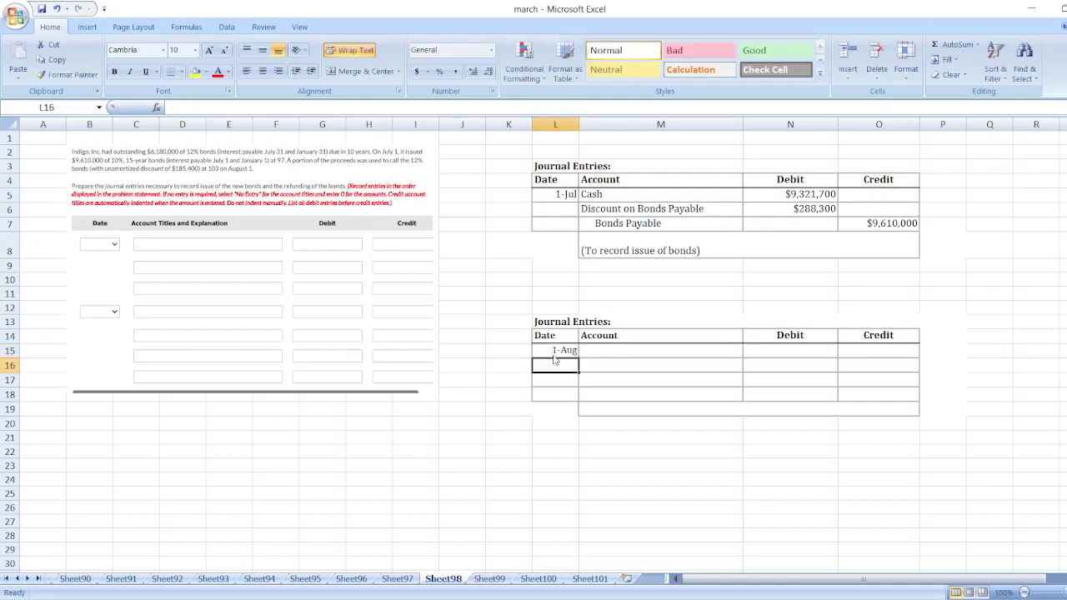
{"action": "key", "text": "Tab"}
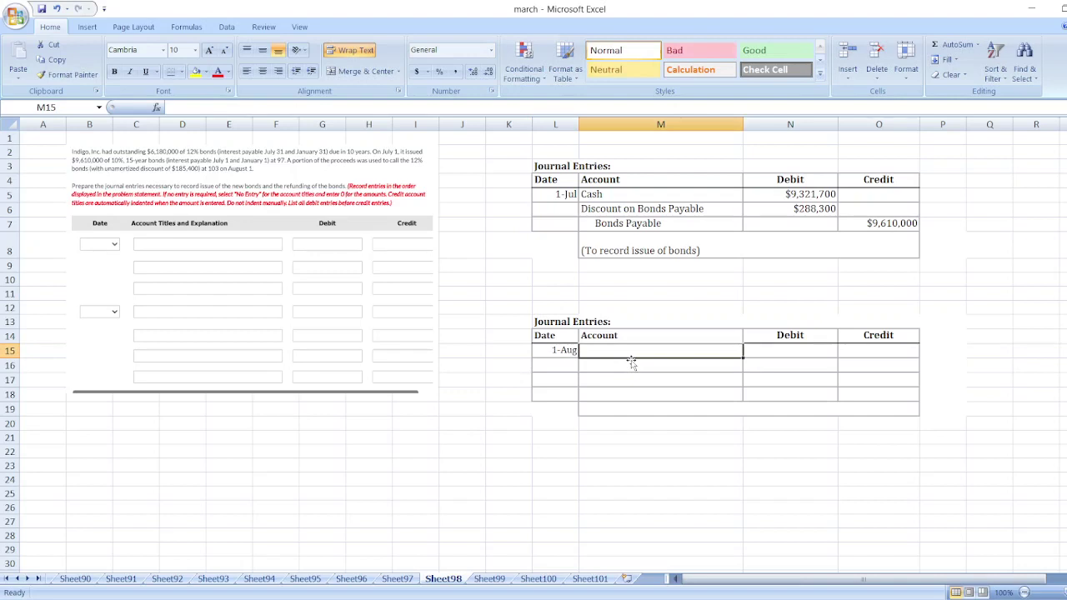
Step: List Bonds Payable in M15, leave M16 blank, then indented Cash and Discount on Bonds Payable
{"action": "type", "text": "Bonds Pa"}
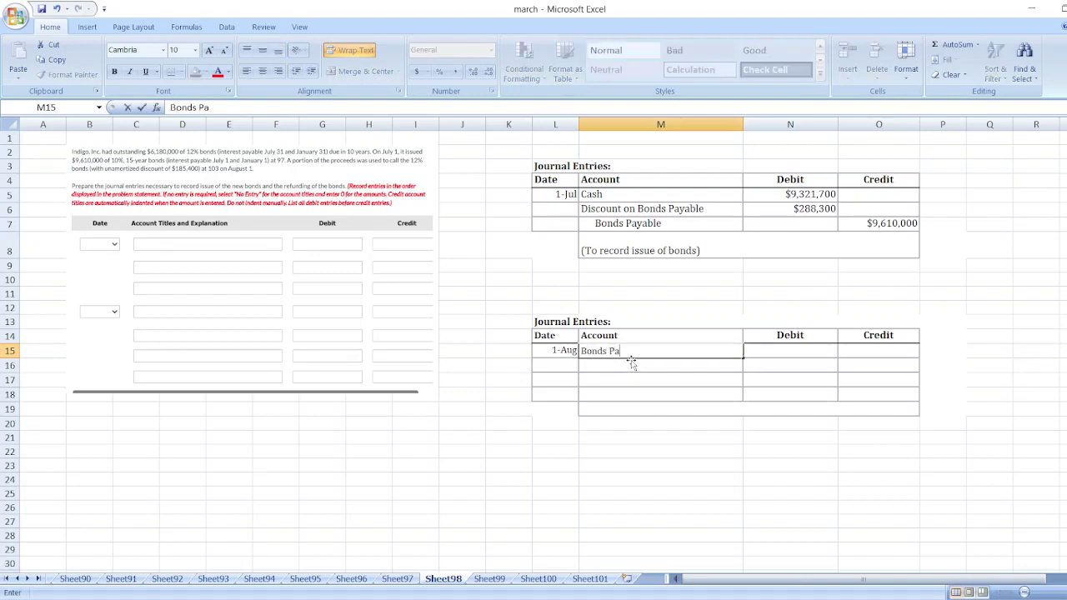
{"action": "type", "text": "yable"}
{"action": "key", "text": "Return"}
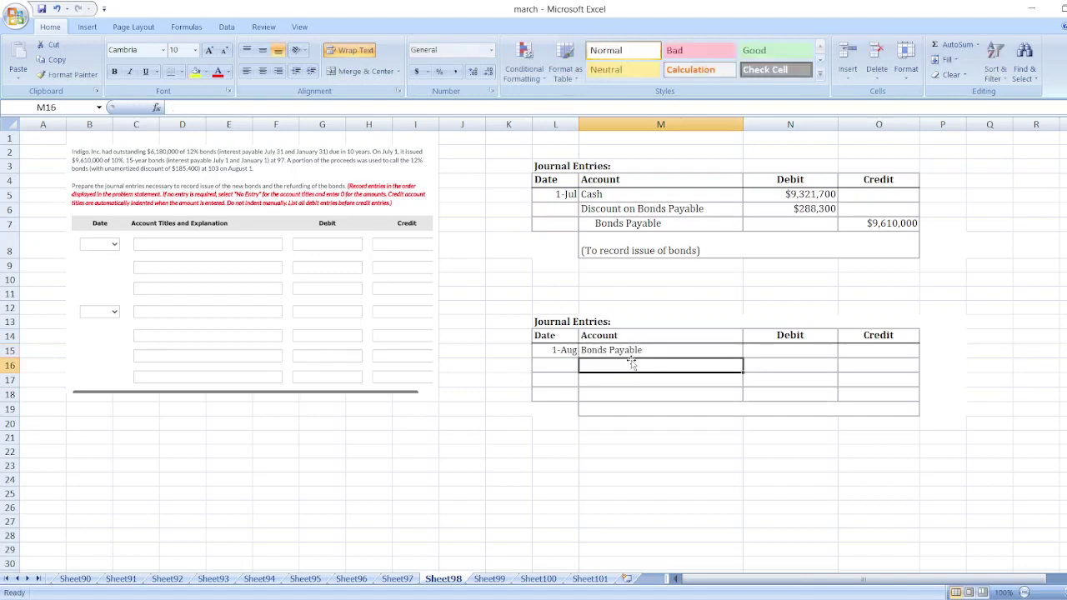
{"action": "key", "text": "Return"}
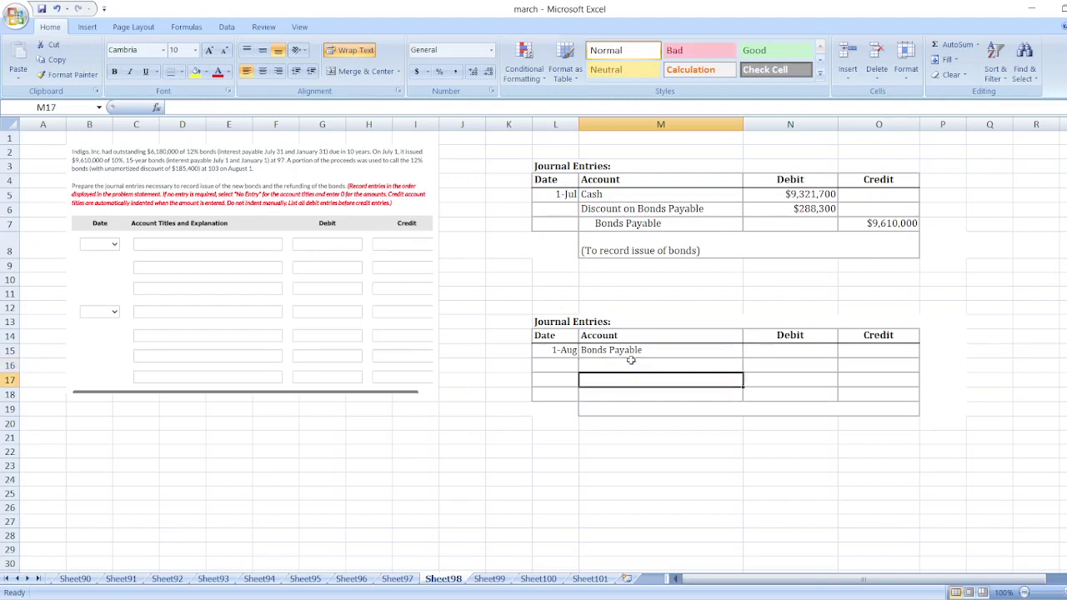
{"action": "type", "text": "Cash"}
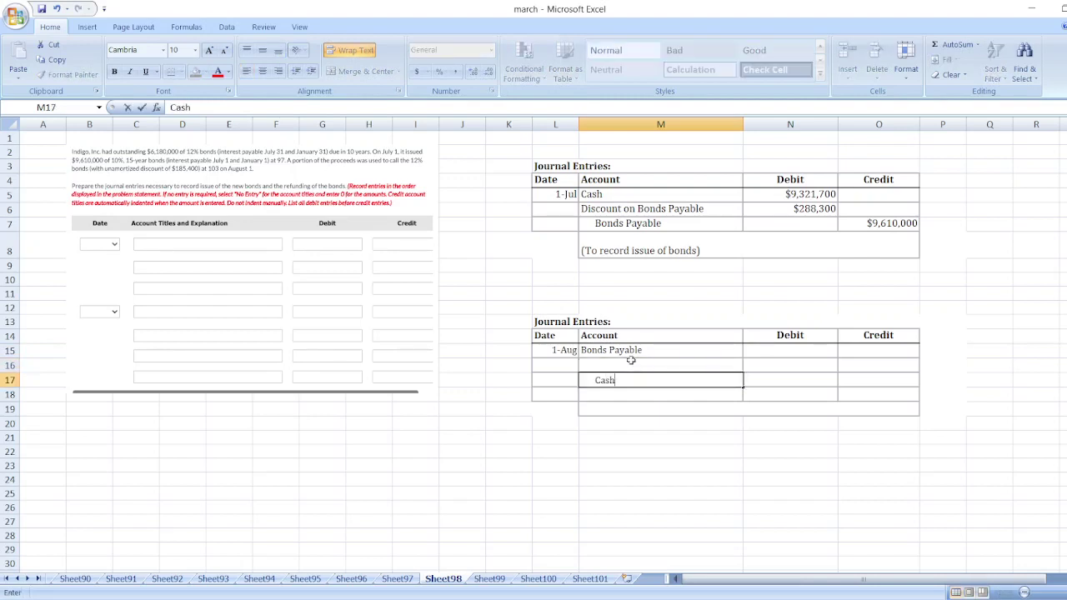
{"action": "key", "text": "Return"}
{"action": "type", "text": "Discou"}
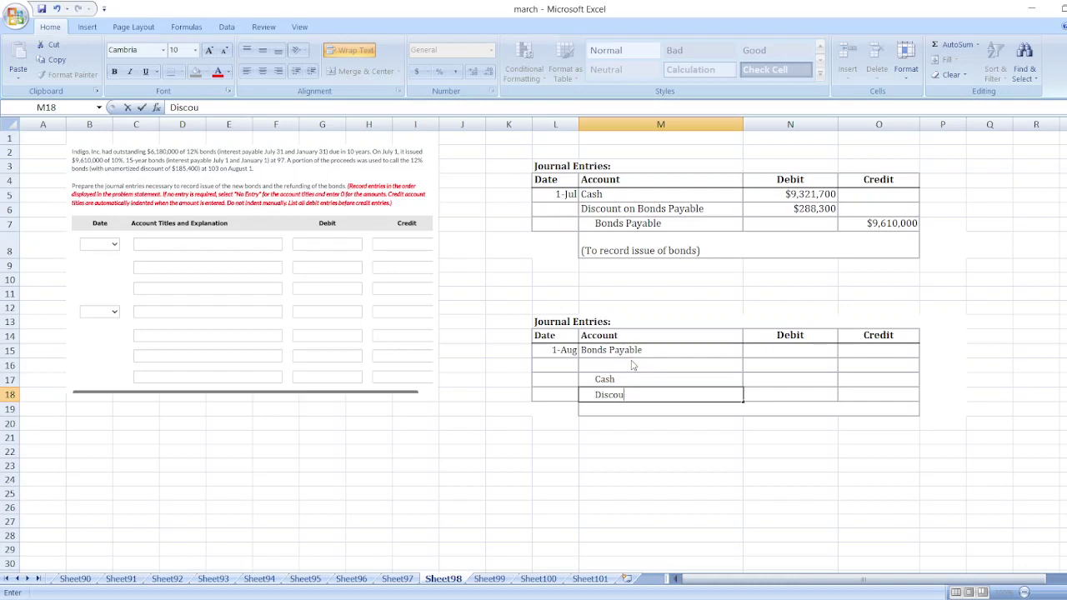
{"action": "type", "text": "nt"}
{"action": "key", "text": "BackSpace"}
{"action": "key", "text": "BackSpace"}
{"action": "type", "text": "ond"}
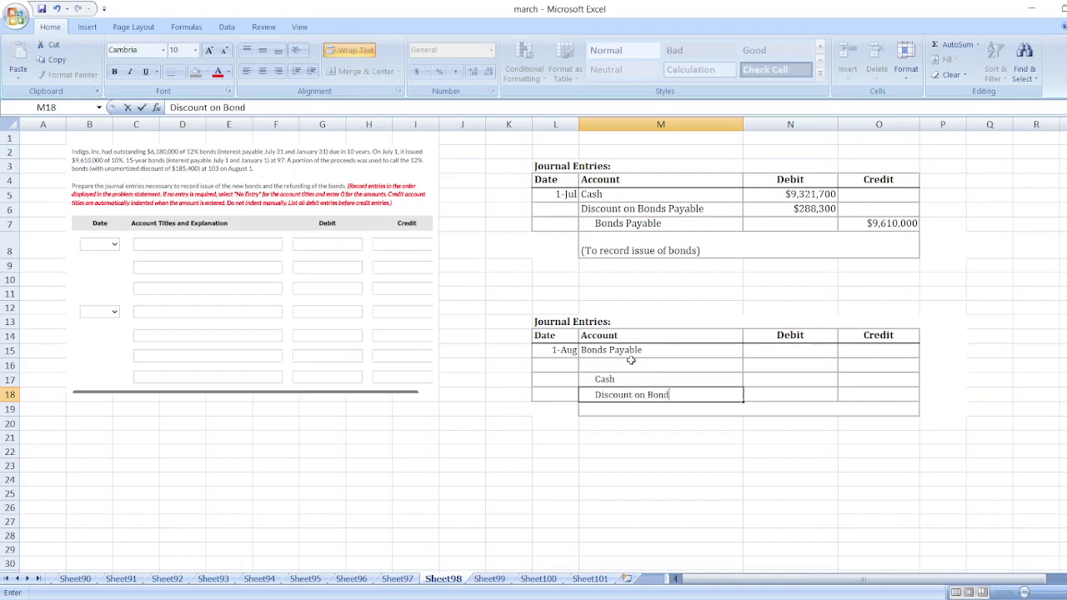
{"action": "type", "text": "s Payable"}
{"action": "key", "text": "Return"}
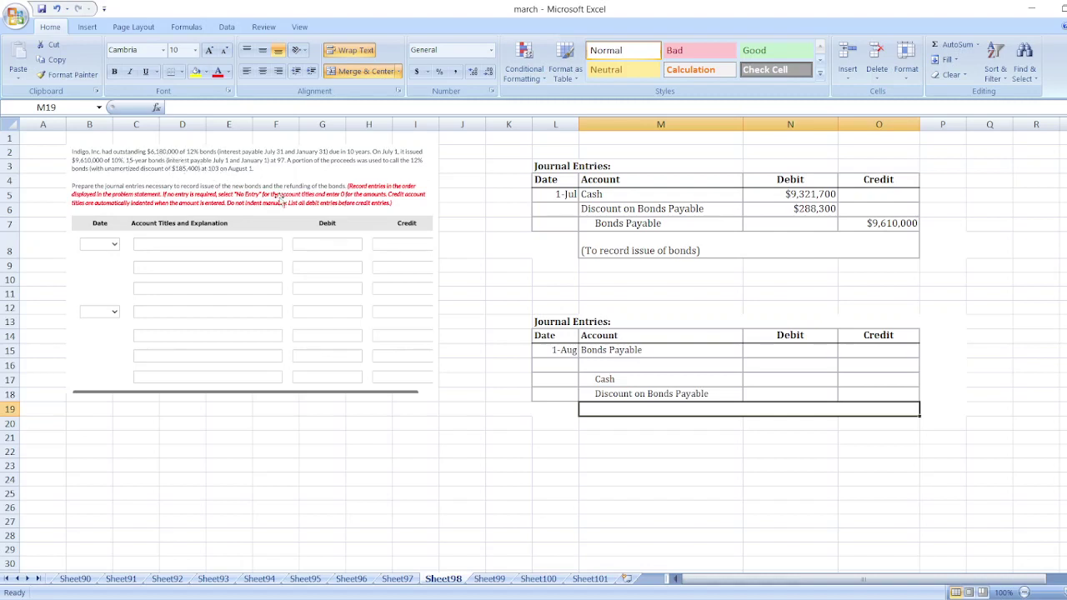
Step: Debit Bonds Payable $6,180,000 in N15
{"action": "left_click", "coordinate": [785, 351]}
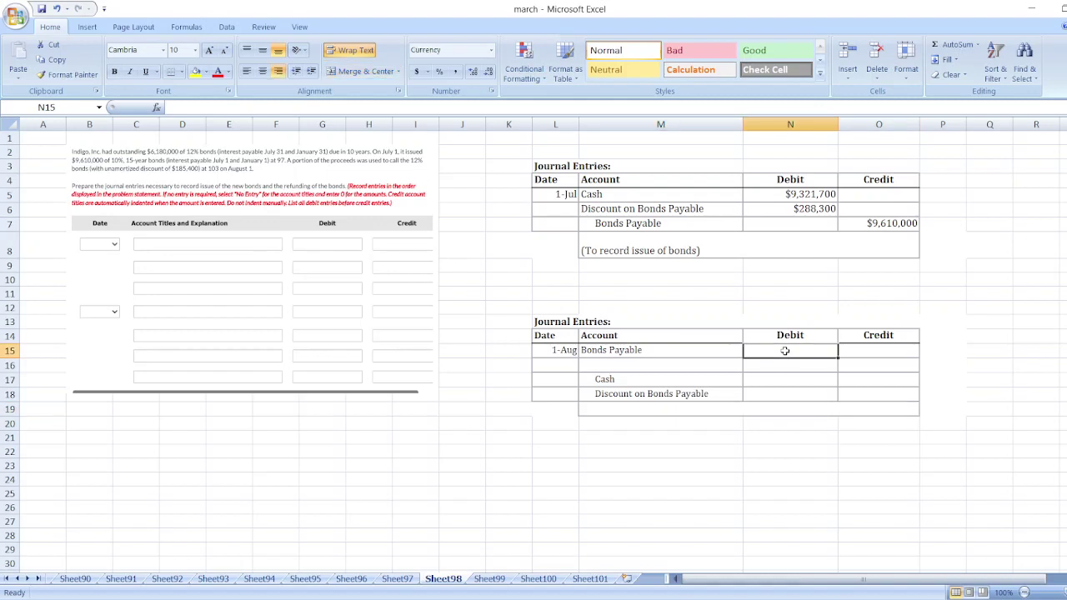
{"action": "type", "text": "6,180,0"}
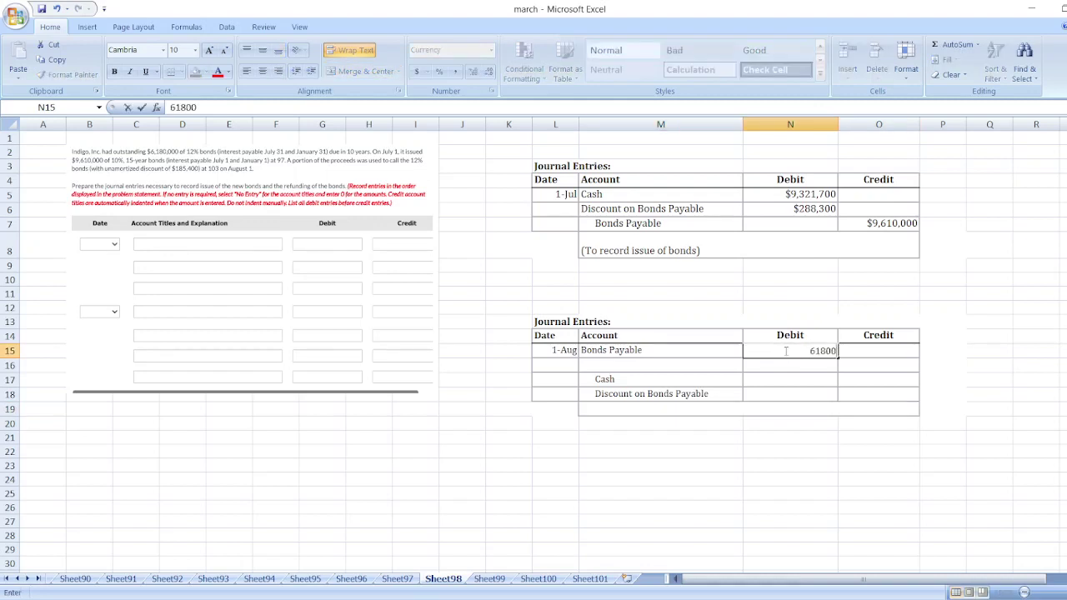
{"action": "type", "text": "00"}
{"action": "key", "text": "Return"}
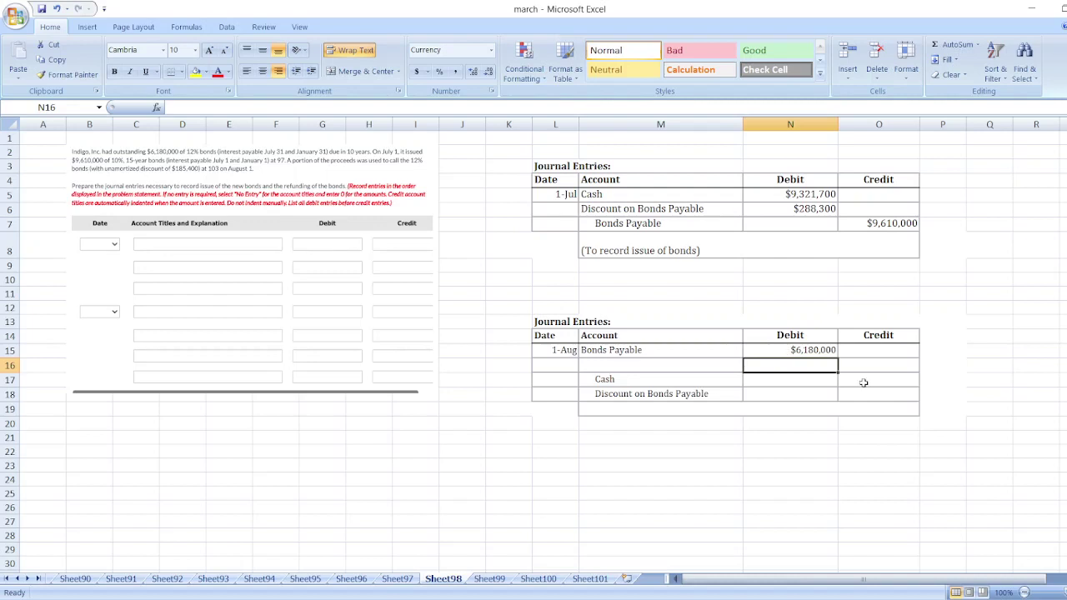
Step: Credit Cash with =N15*103% ($6,365,400) and enter the 185400 discount credit
{"action": "left_click", "coordinate": [492, 572]}
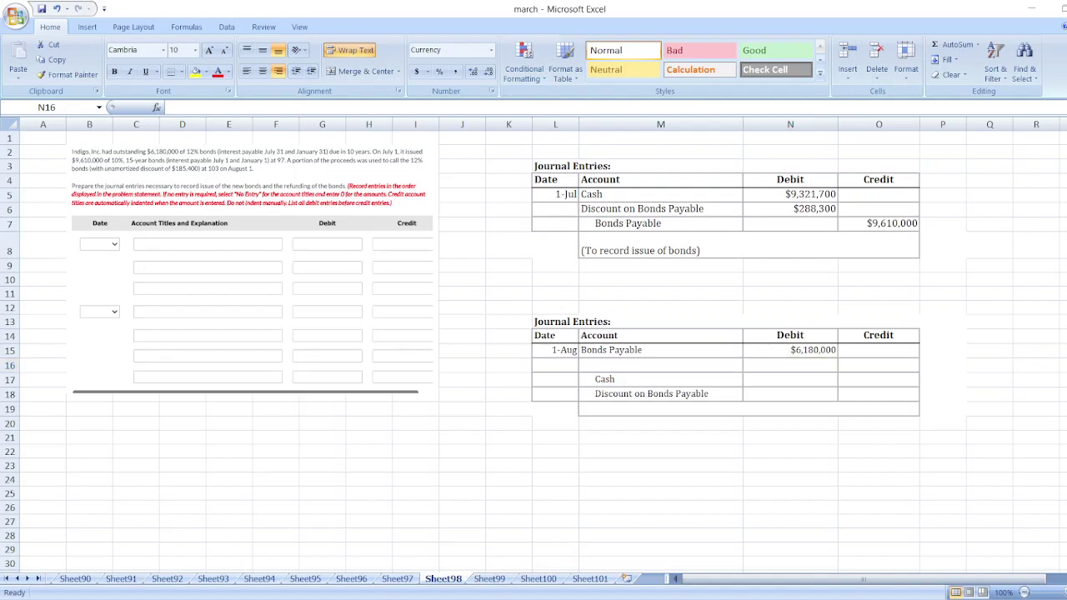
{"action": "key", "text": "Down"}
{"action": "key", "text": "Down"}
{"action": "key", "text": "Down"}
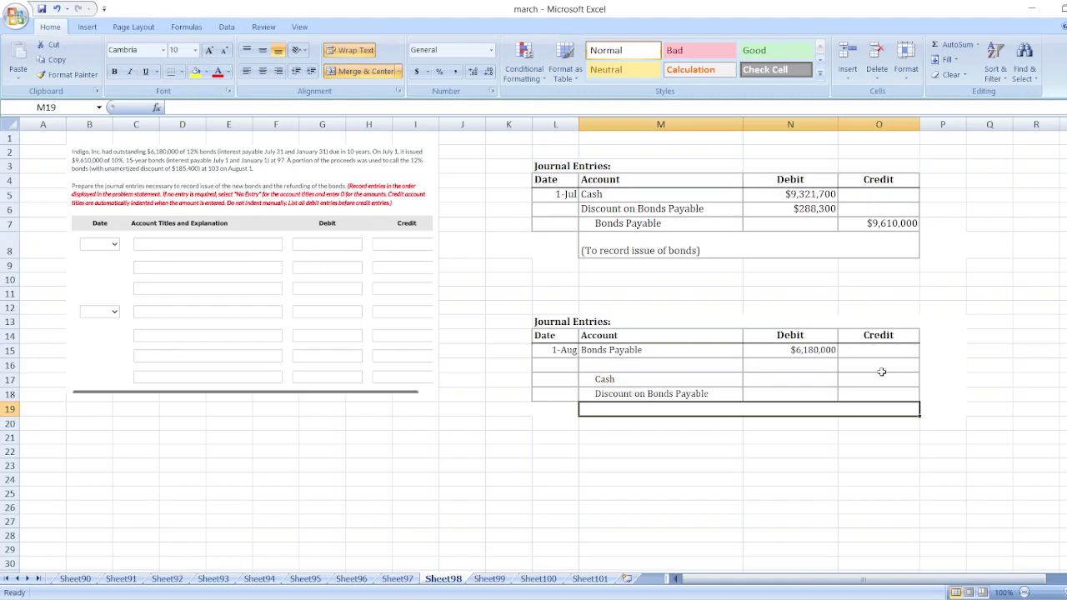
{"action": "left_click", "coordinate": [884, 382]}
{"action": "type", "text": "="}
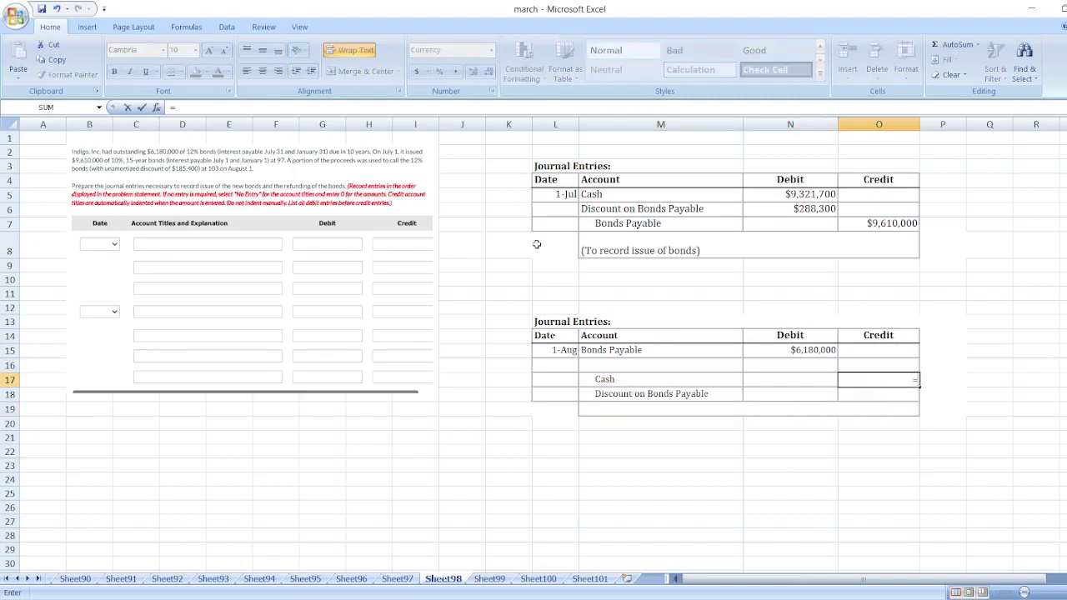
{"action": "left_click", "coordinate": [791, 350]}
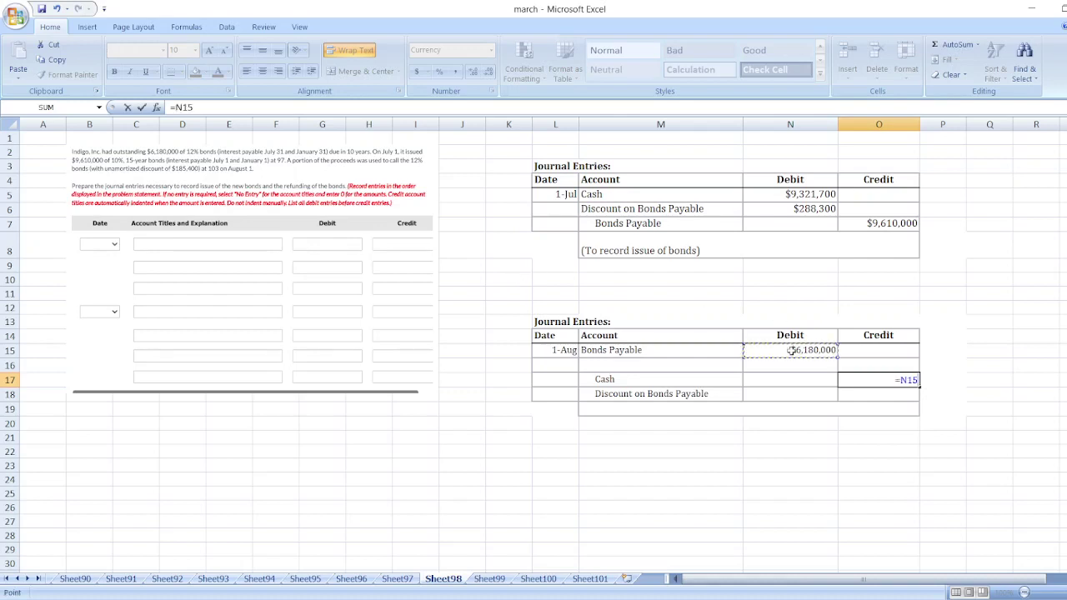
{"action": "type", "text": "*103"}
{"action": "type", "text": "%"}
{"action": "key", "text": "Return"}
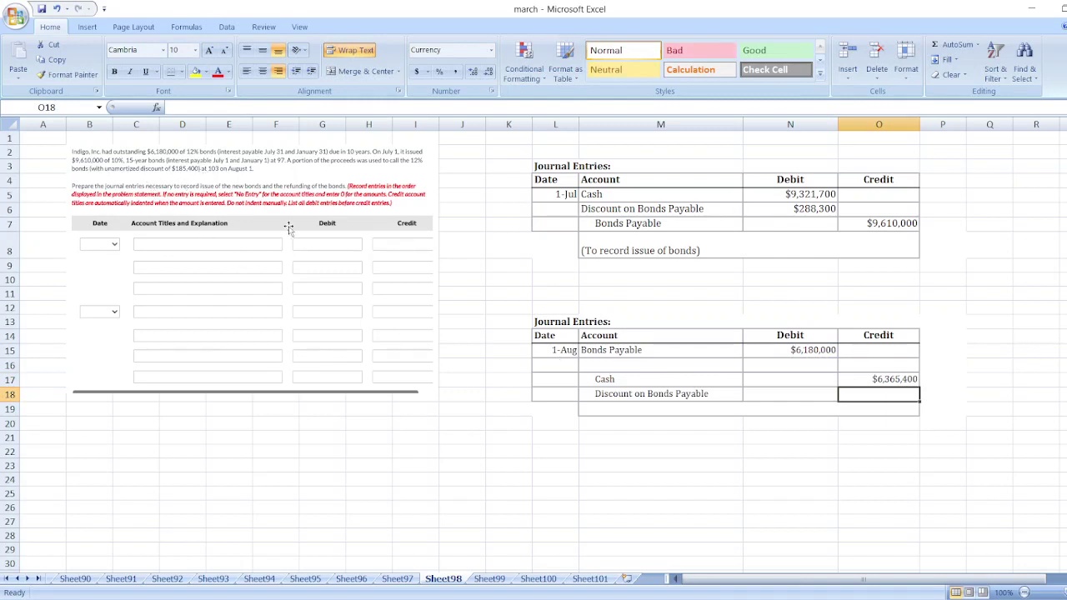
{"action": "type", "text": "1854"}
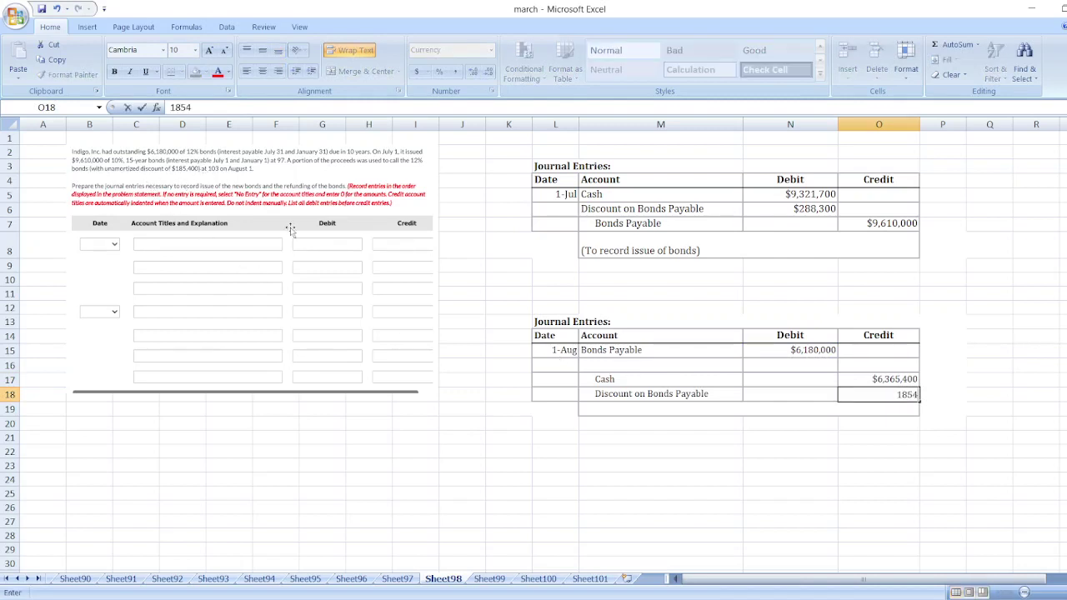
{"action": "type", "text": ",400"}
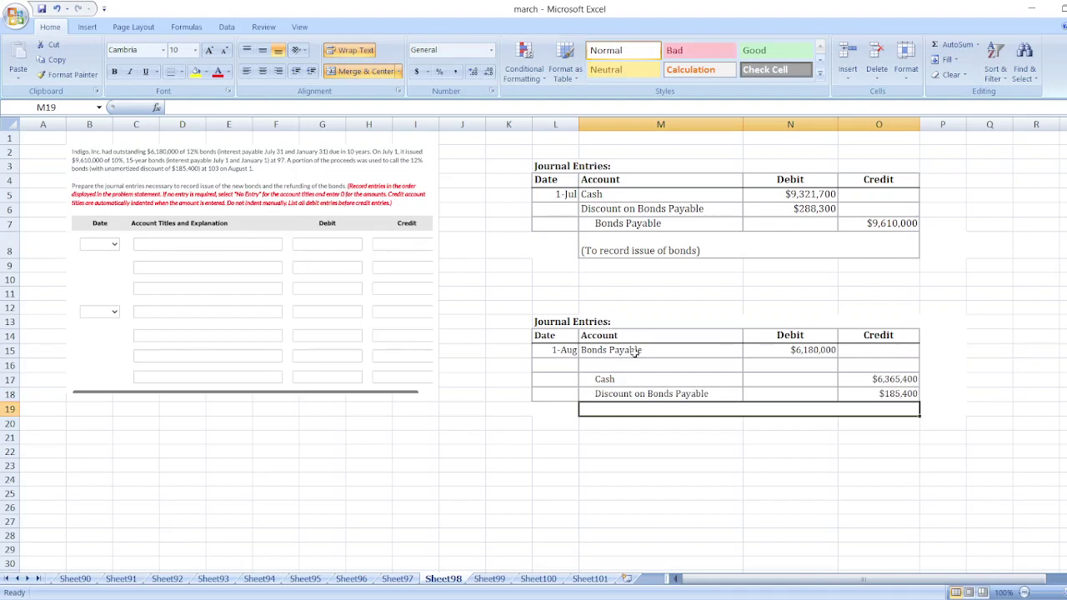
Step: Enter the account title Loss on Redemption of Bonds in M16
{"action": "left_click", "coordinate": [634, 363]}
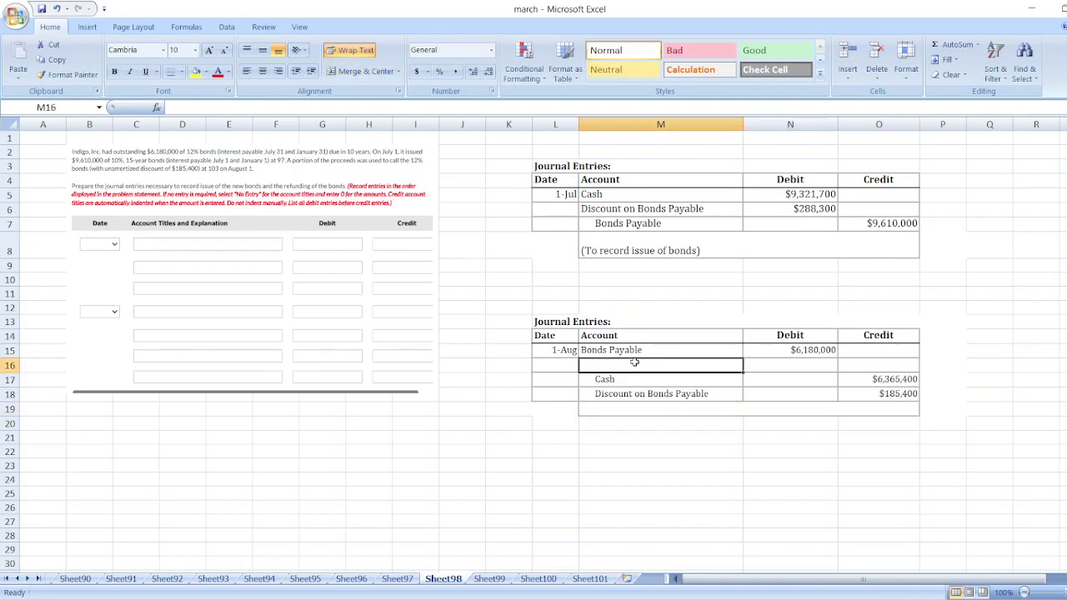
{"action": "type", "text": "Los"}
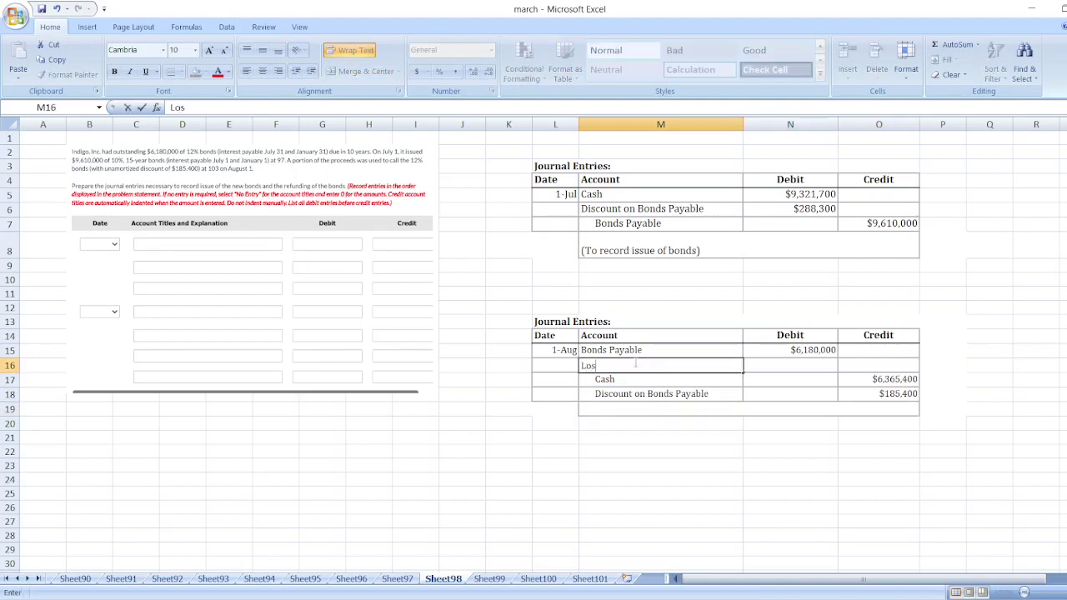
{"action": "type", "text": "s on Red"}
{"action": "type", "text": "emption of"}
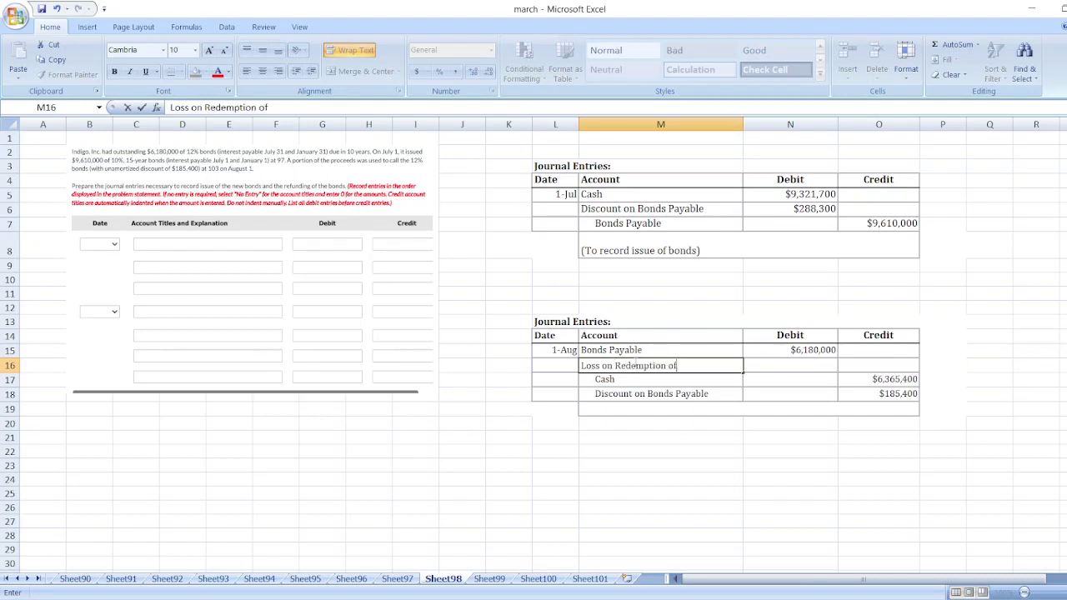
{"action": "type", "text": " Bonds"}
{"action": "key", "text": "Tab"}
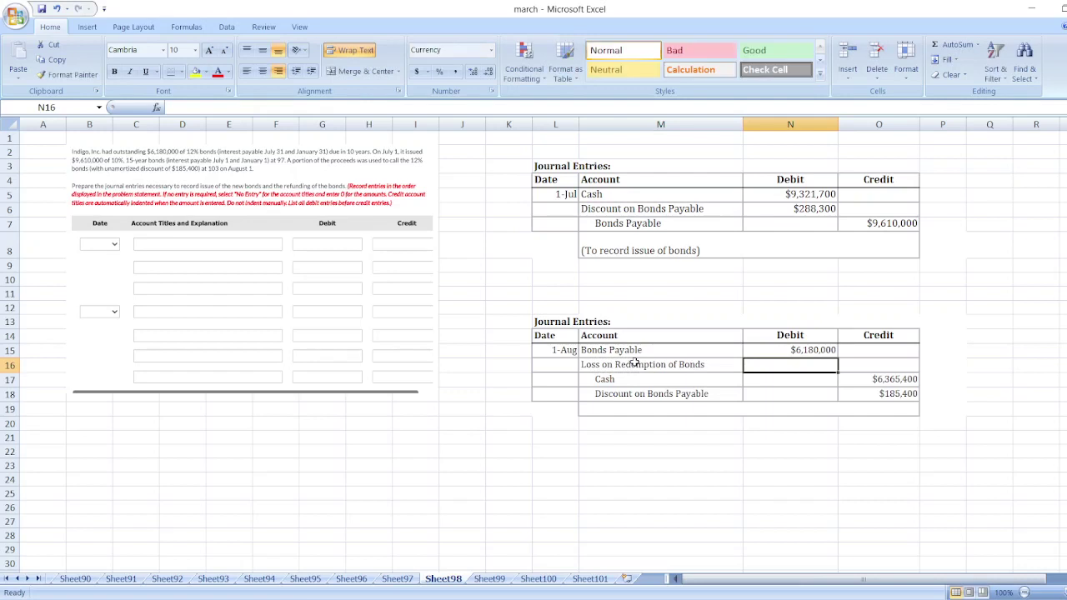
Step: Debit the loss with =O17+O18-N15, giving $370,800 and balancing the entry
{"action": "type", "text": "="}
{"action": "left_click", "coordinate": [877, 379]}
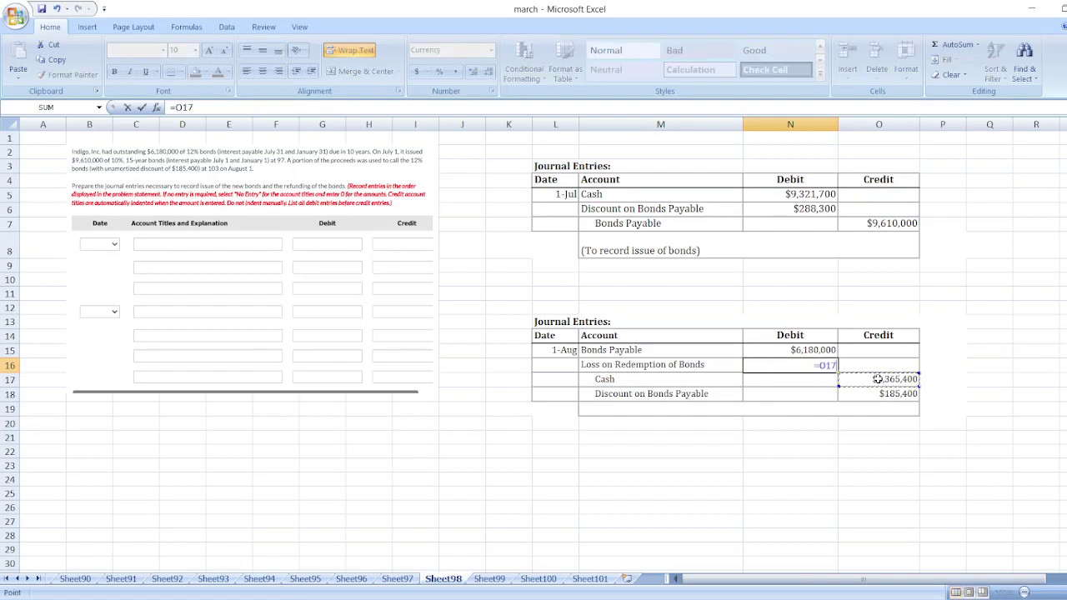
{"action": "type", "text": "+"}
{"action": "left_click", "coordinate": [883, 393]}
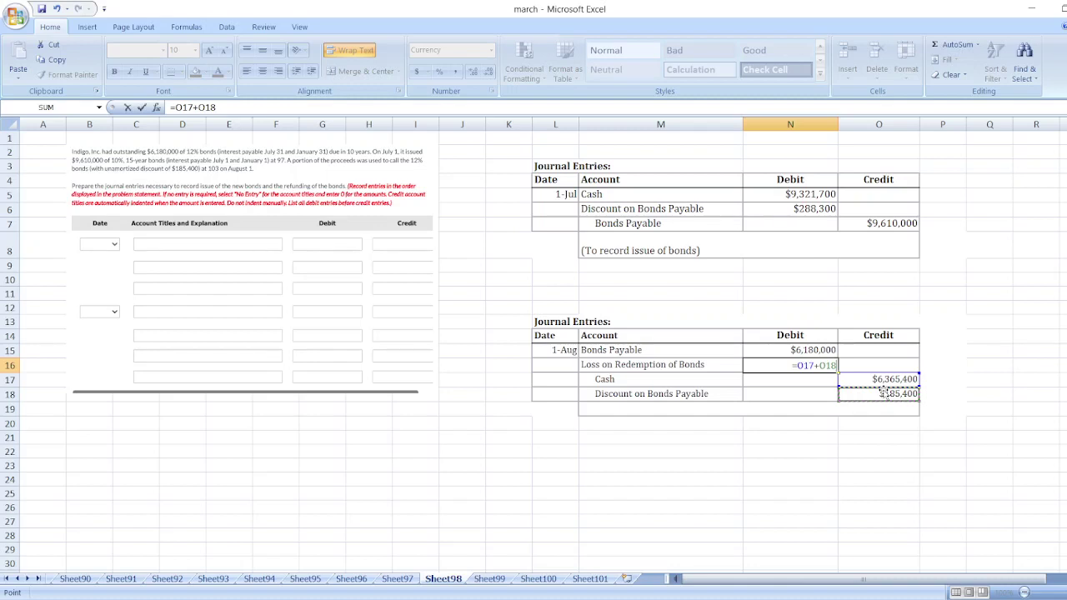
{"action": "type", "text": "-"}
{"action": "left_click", "coordinate": [825, 352]}
{"action": "key", "text": "Return"}
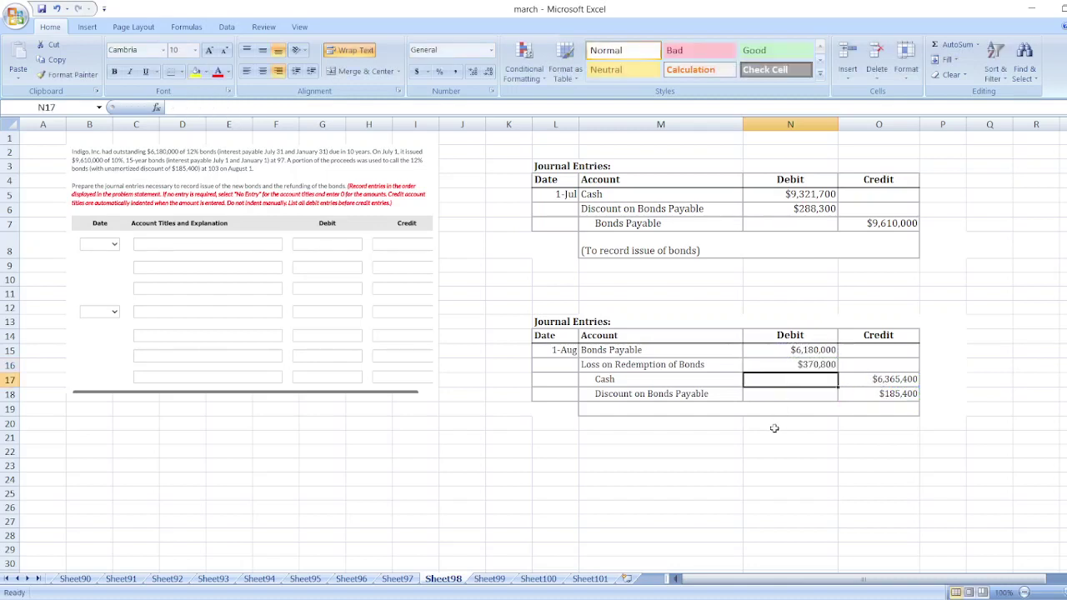
{"action": "left_click", "coordinate": [679, 410]}
Step: Enter "(To record the refunding of bonds)" in merged cell M19
{"action": "type", "text": "("}
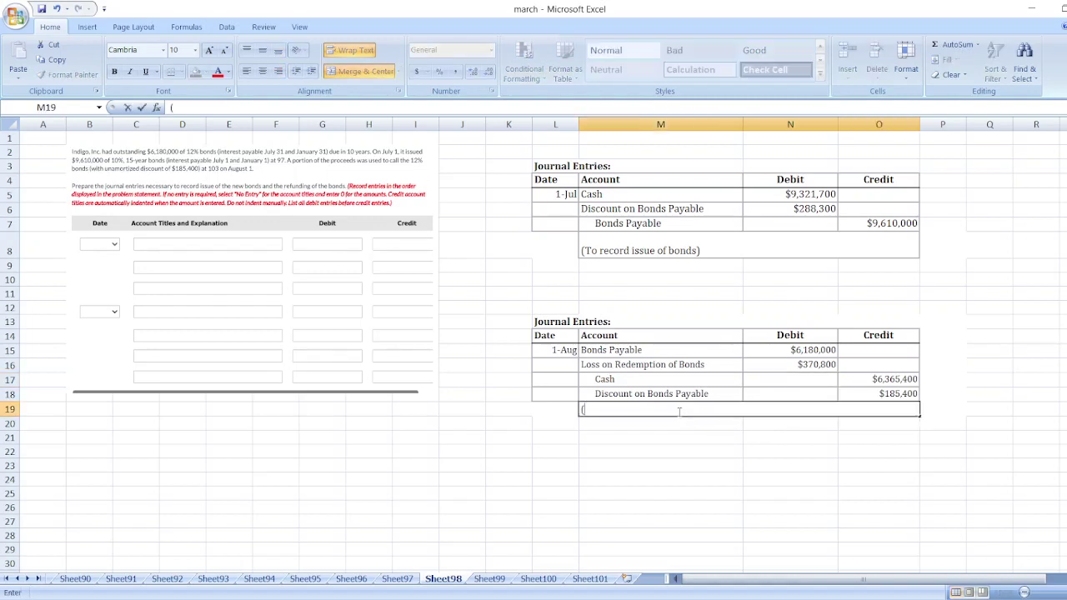
{"action": "type", "text": "To "}
{"action": "type", "text": "record the "}
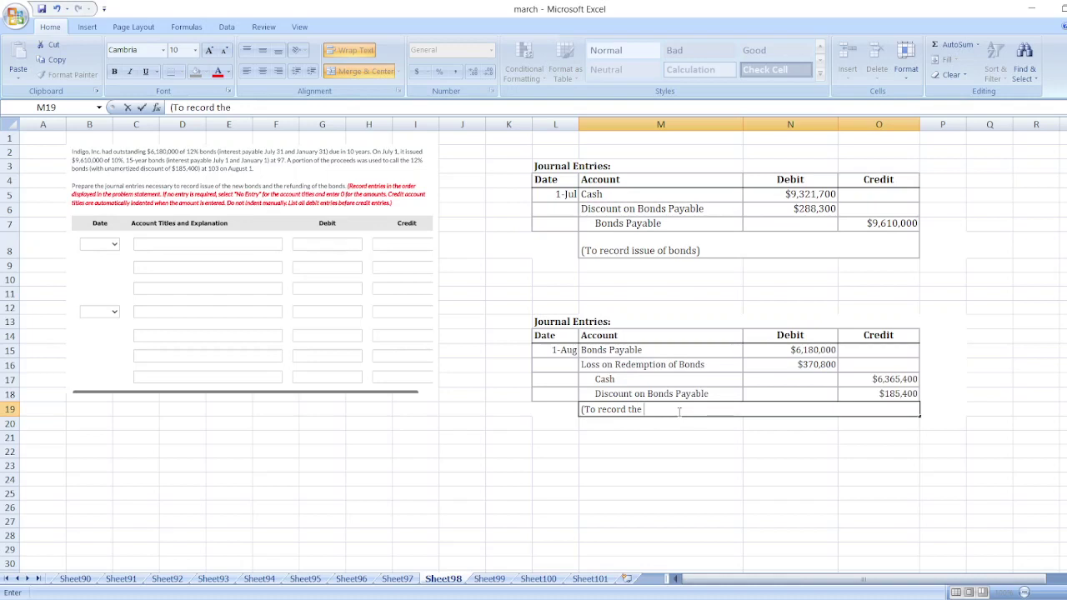
{"action": "type", "text": "refunding"}
{"action": "type", "text": " of bonds"}
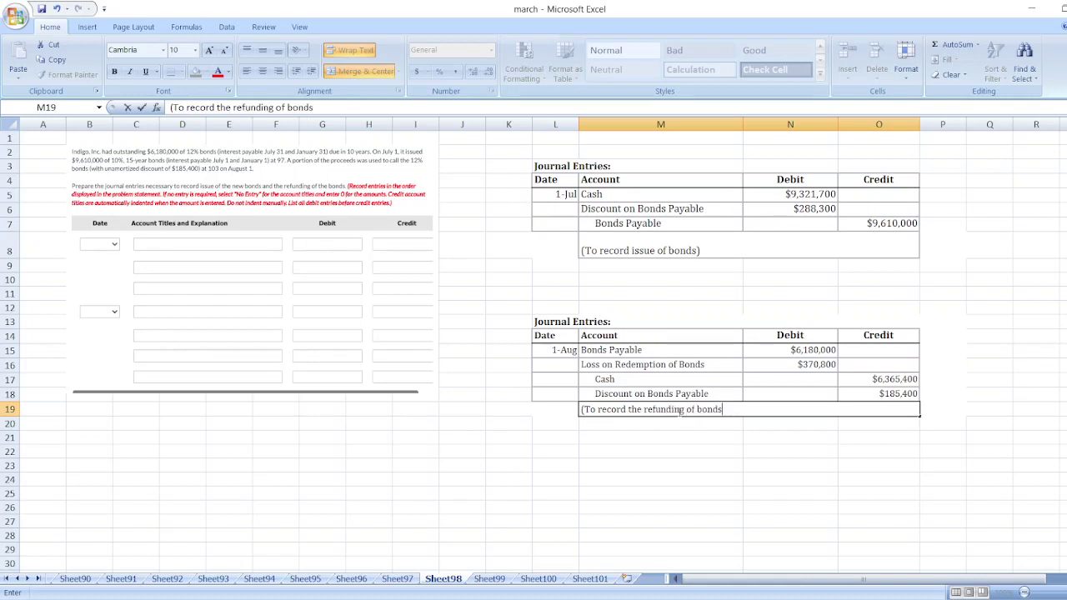
{"action": "key", "text": "Return"}
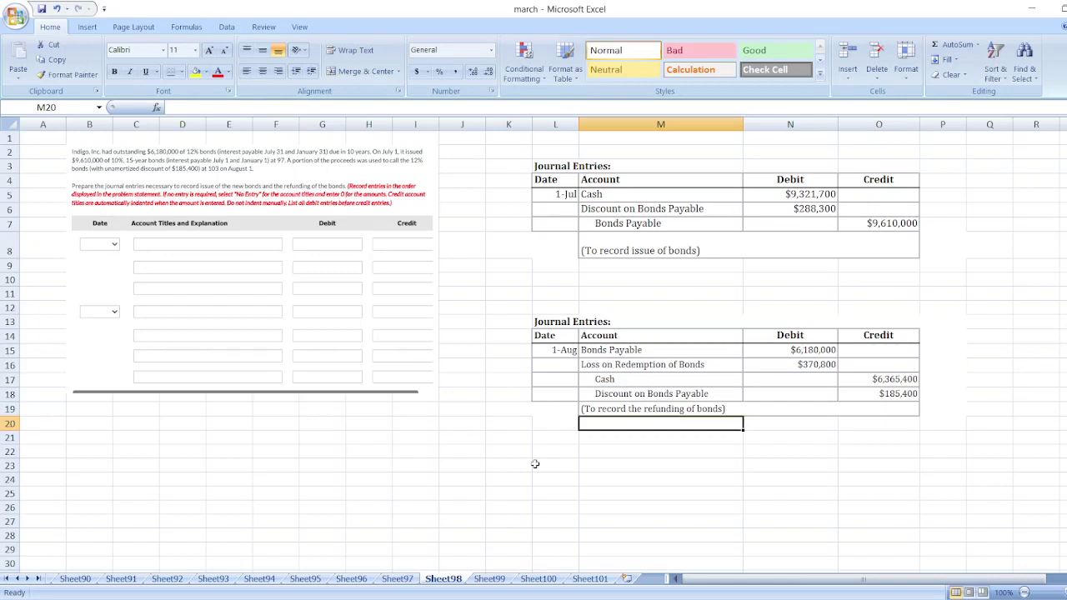